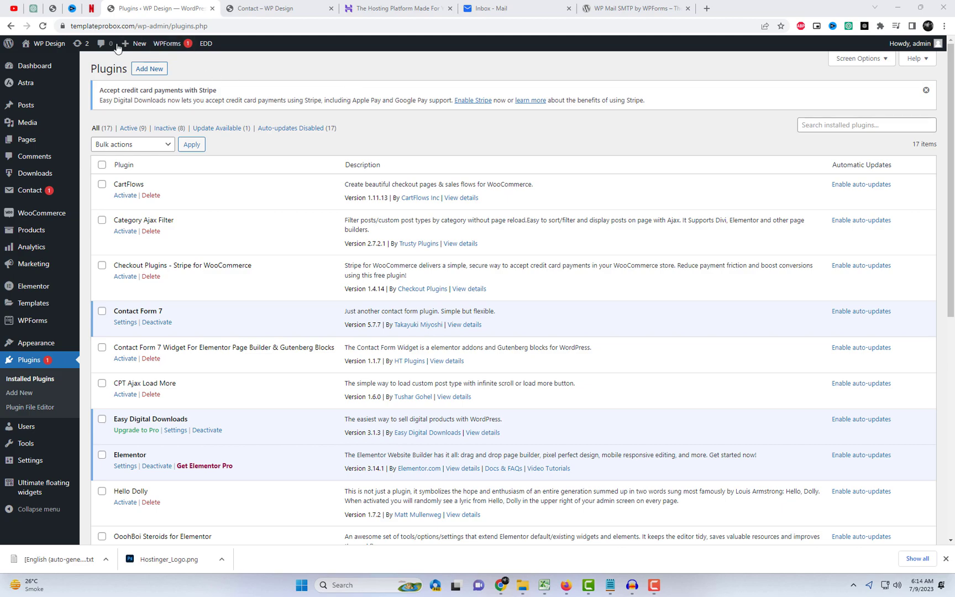
# Step: Reload the site's Contact page and scroll down to the form
pyautogui.moveTo(115, 311); pyautogui.dragTo(185, 320)
pyautogui.click(252, 5)
pyautogui.rightClick(440, 205)
pyautogui.click(470, 237)
pyautogui.scroll(-2, 489, 292)
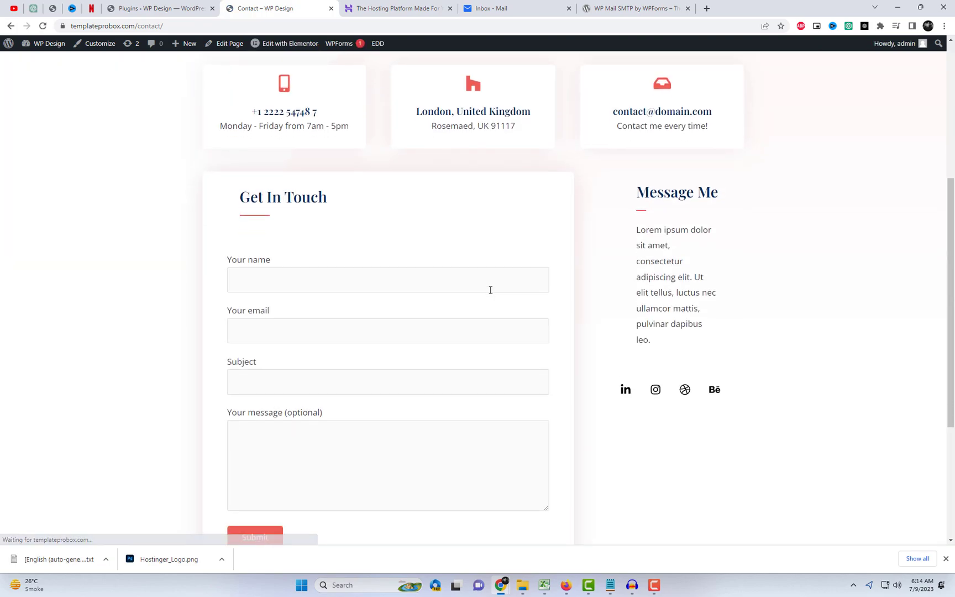
# Step: Submit the contact form with name abc, the saved email and subject 'hi'
pyautogui.click(270, 206)
pyautogui.write('abc')
pyautogui.click(264, 260)
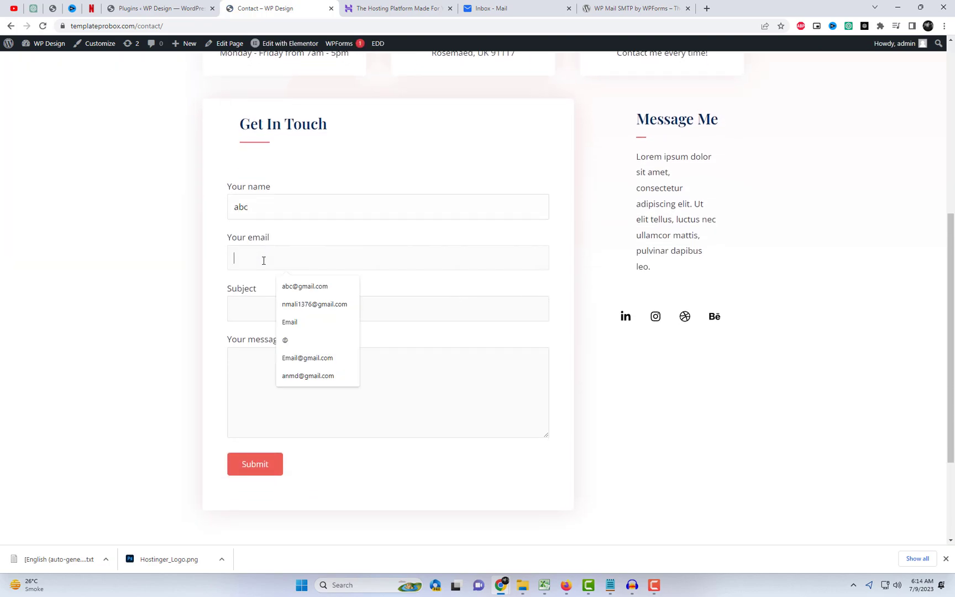
pyautogui.click(298, 286)
pyautogui.click(292, 308)
pyautogui.write('hi')
pyautogui.press('Tab')
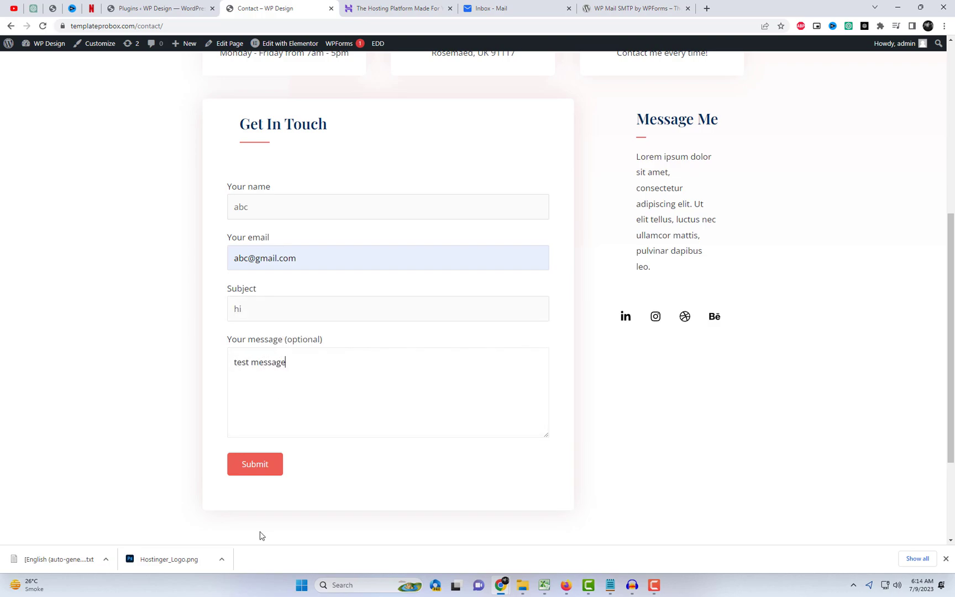
pyautogui.click(269, 466)
pyautogui.scroll(-3, 234, 348)
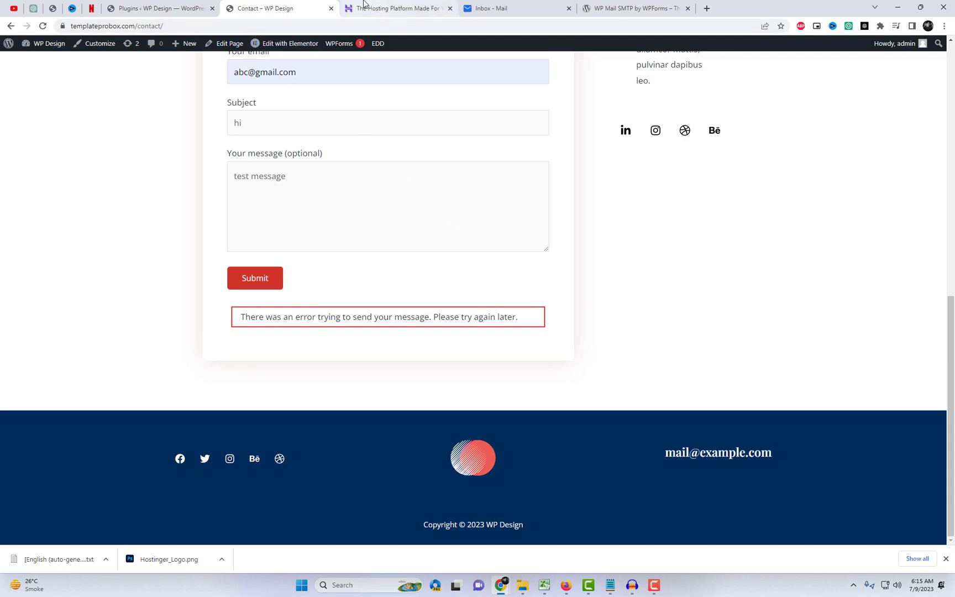
# Step: Log in to hPanel and open the Email Accounts list for templateprobox.com
pyautogui.middleClick(513, 3)
pyautogui.click(405, 5)
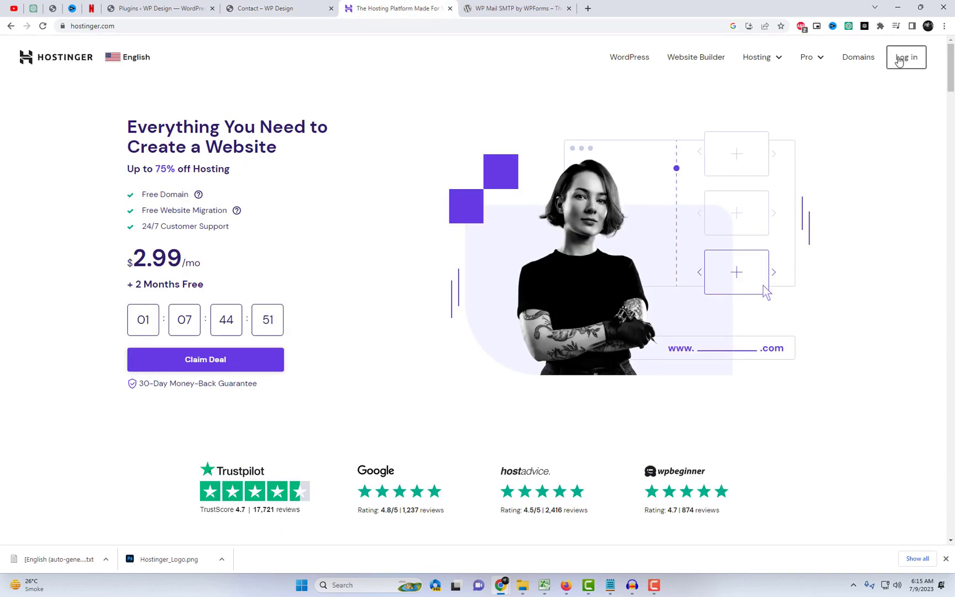
pyautogui.click(905, 57)
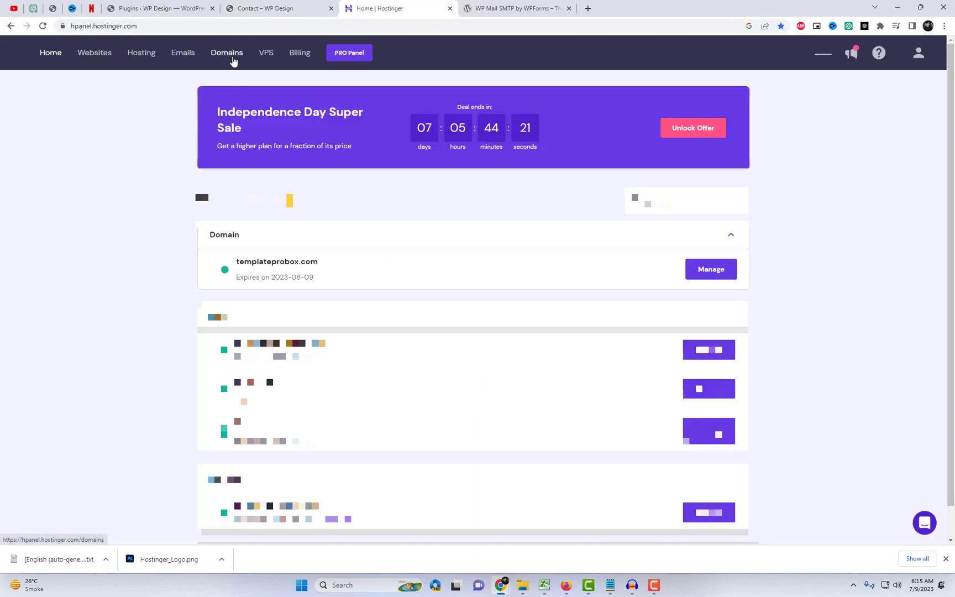
pyautogui.click(186, 58)
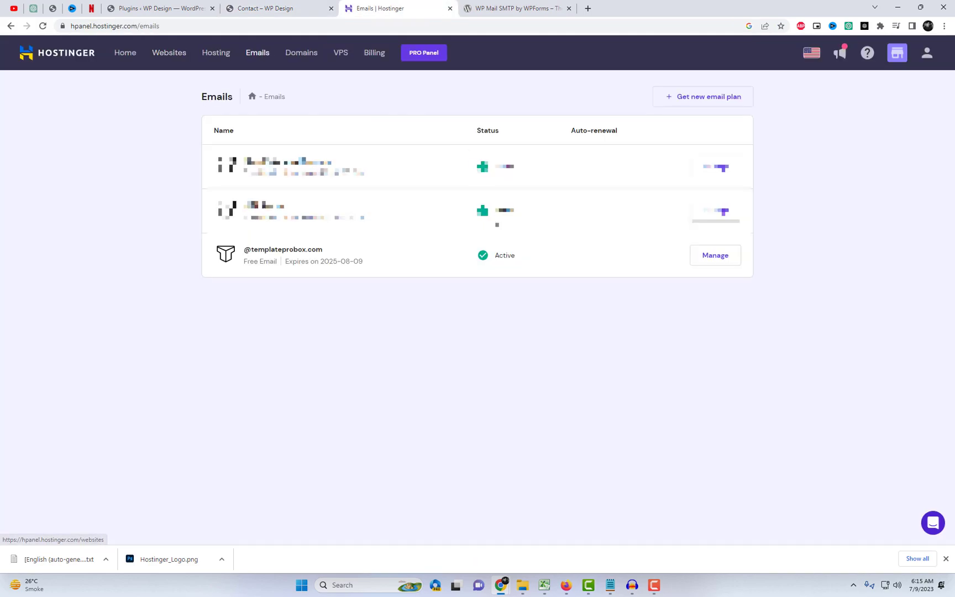
pyautogui.click(716, 255)
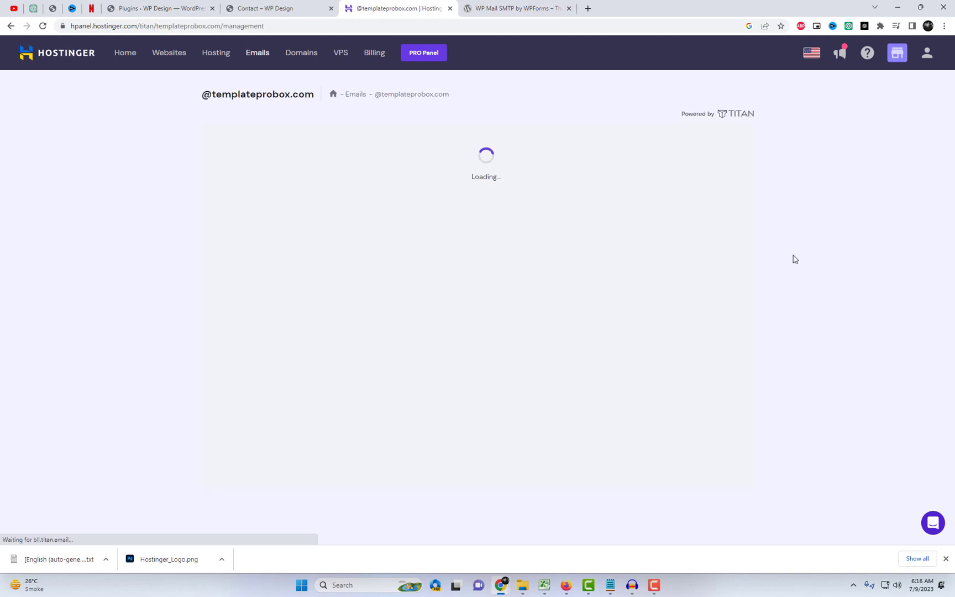
pyautogui.rightClick(232, 198)
pyautogui.click(162, 202)
pyautogui.click(268, 195)
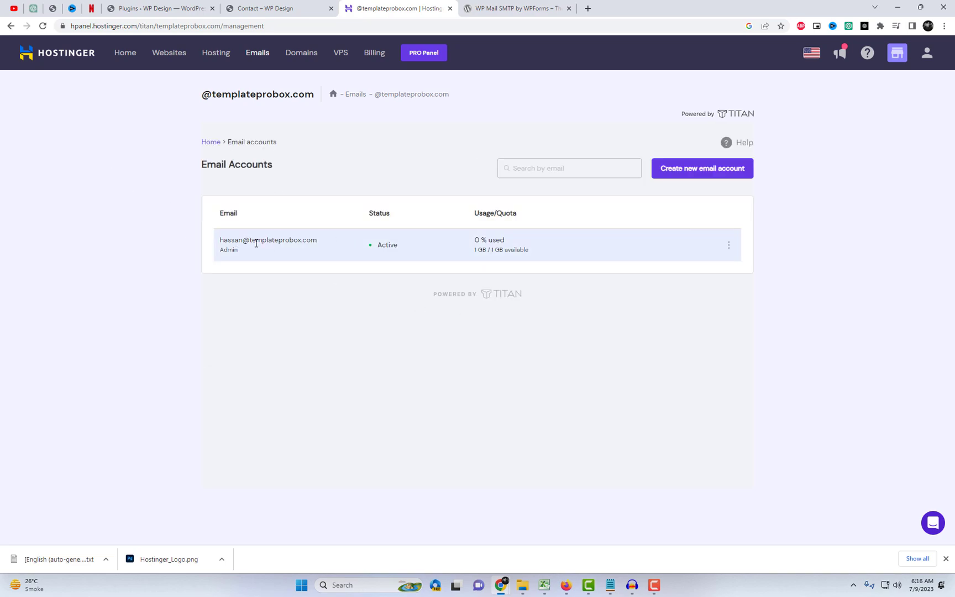
# Step: Create the 'test' mailbox with a password and a recovery email address
pyautogui.click(675, 176)
pyautogui.click(269, 221)
pyautogui.press('Tab')
pyautogui.write('t')
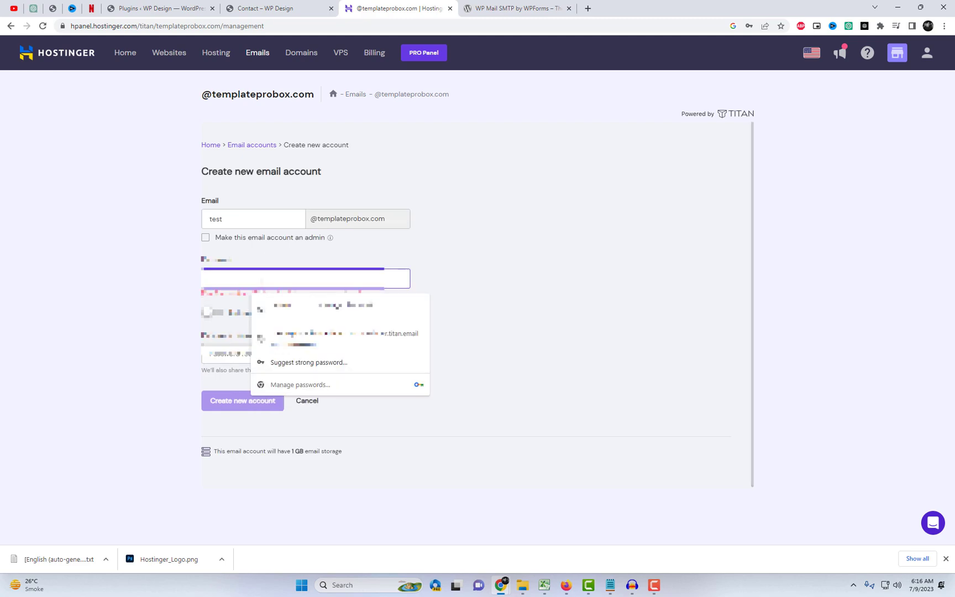
pyautogui.click(301, 352)
pyautogui.write('te')
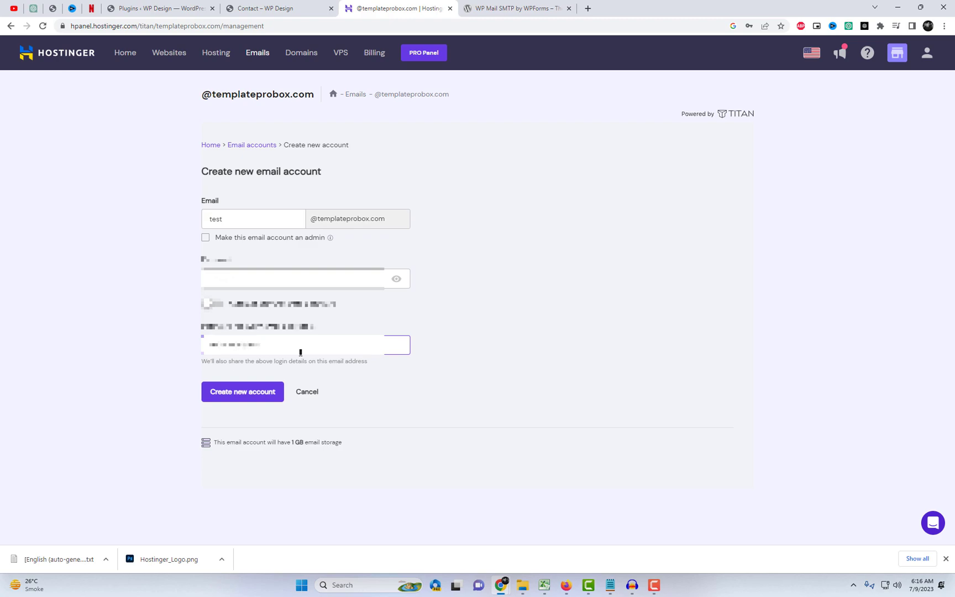
pyautogui.click(508, 302)
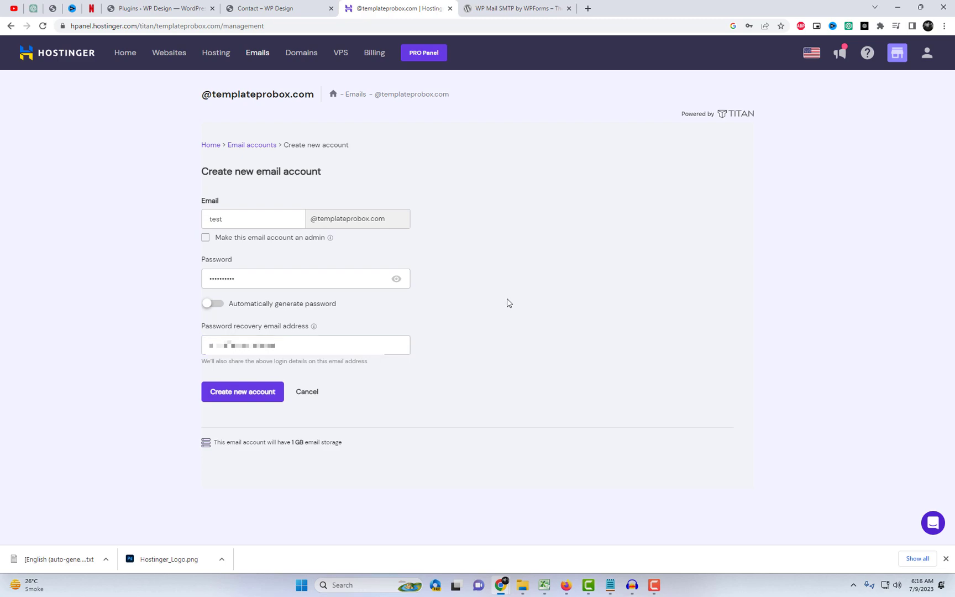
pyautogui.click(255, 399)
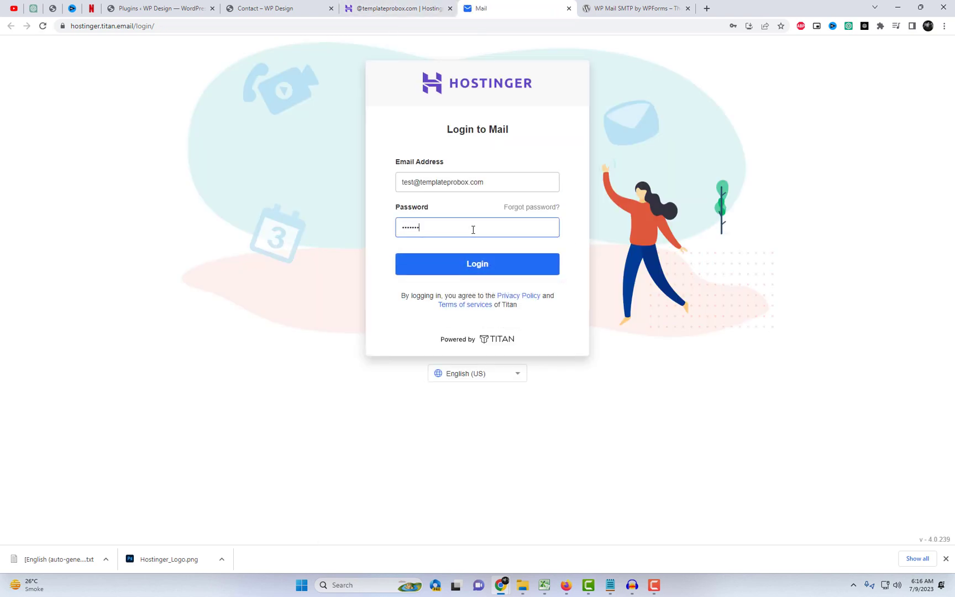
# Step: Log in to the test mailbox in Titan Mail and confirm its recovery email
pyautogui.click(497, 267)
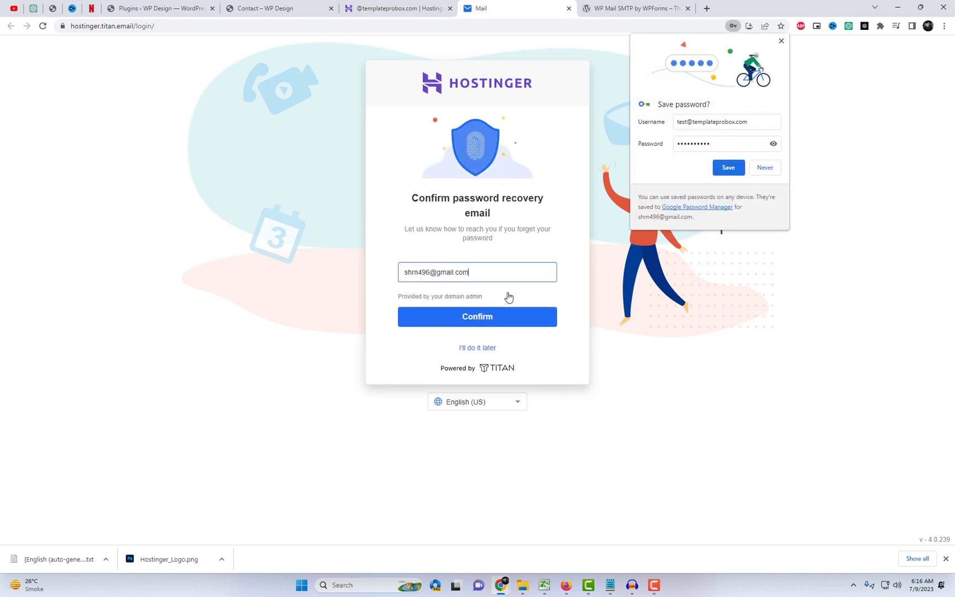
pyautogui.click(528, 320)
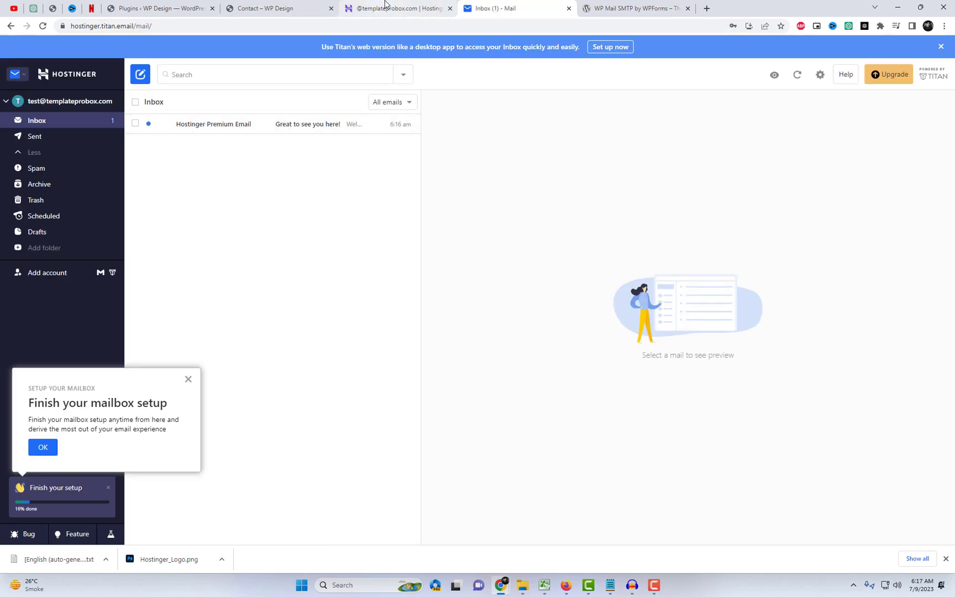
# Step: Open templateprobox.com's desktop-app settings and note smtp.titan.email with SSL/TLS port 465
pyautogui.click(386, 8)
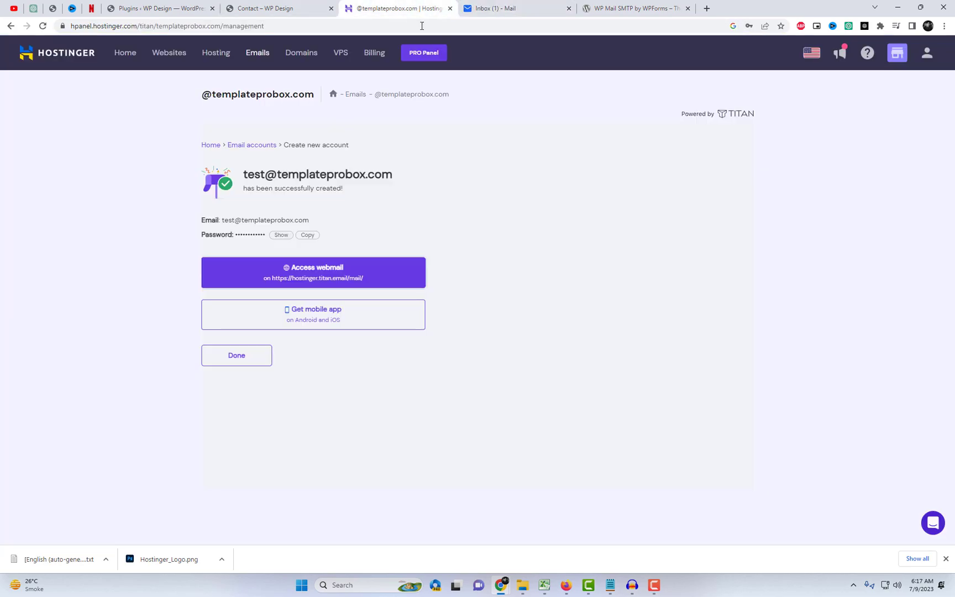
pyautogui.click(261, 58)
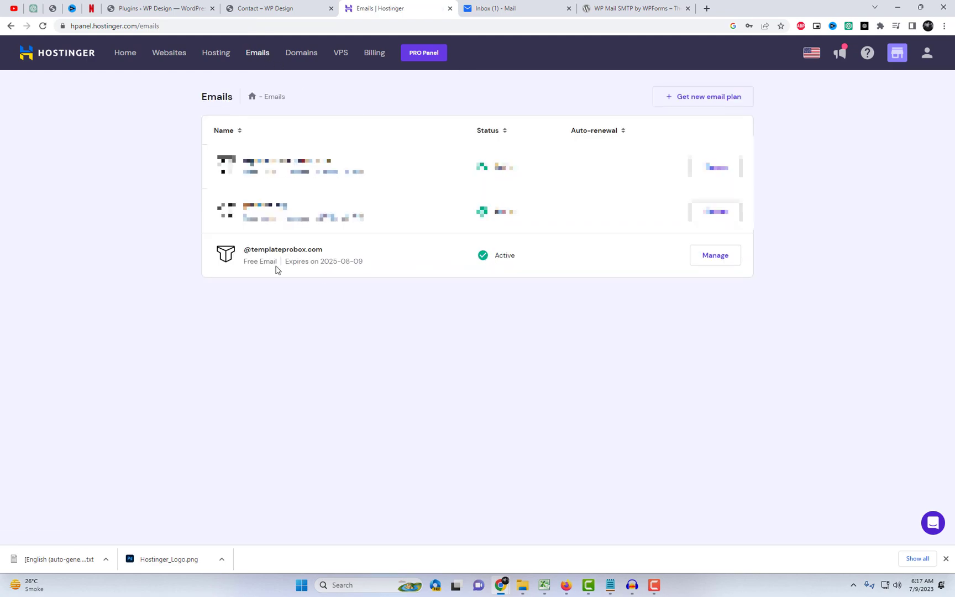
pyautogui.click(716, 255)
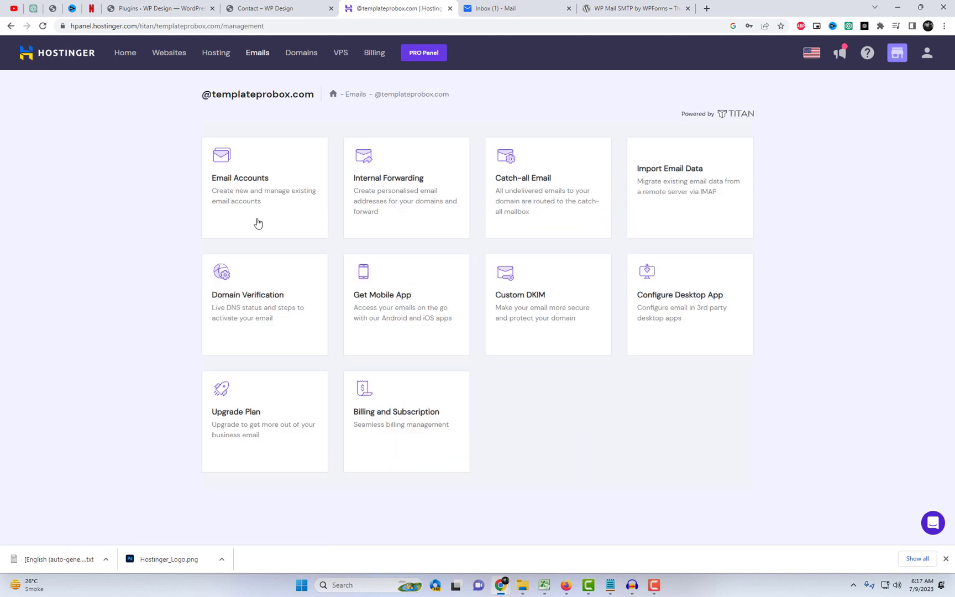
pyautogui.moveTo(213, 95); pyautogui.dragTo(314, 94)
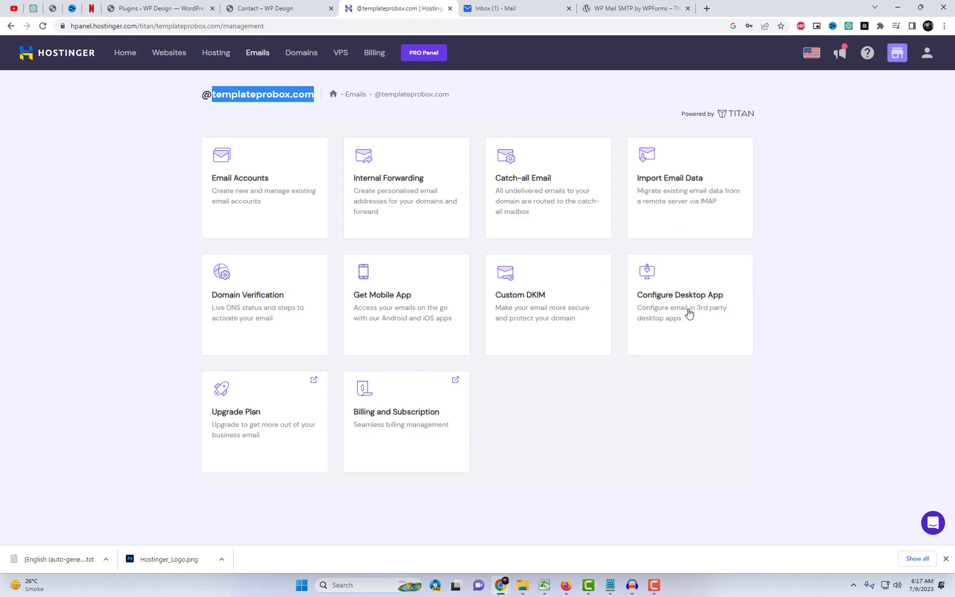
pyautogui.click(688, 311)
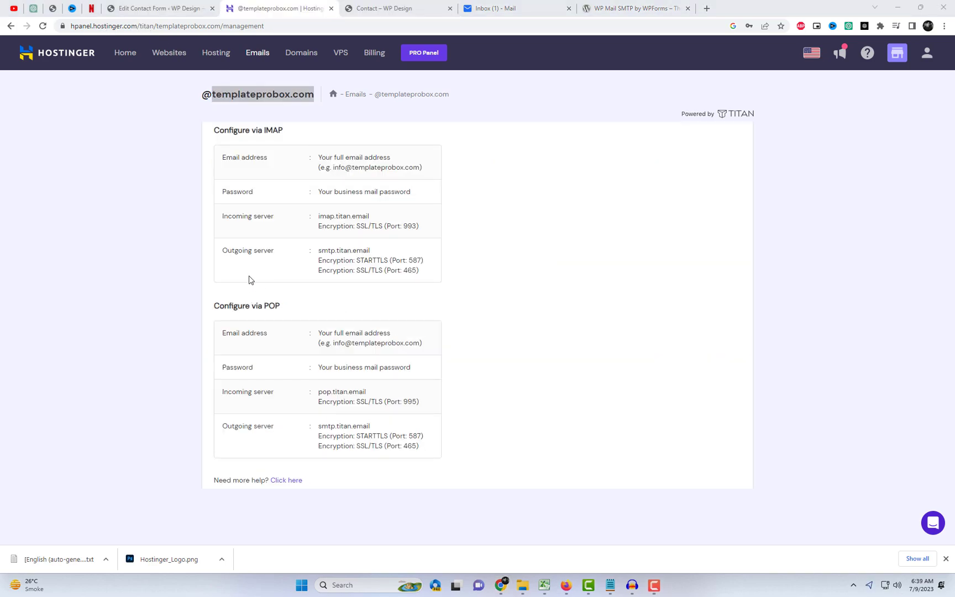
pyautogui.moveTo(319, 251); pyautogui.dragTo(370, 251)
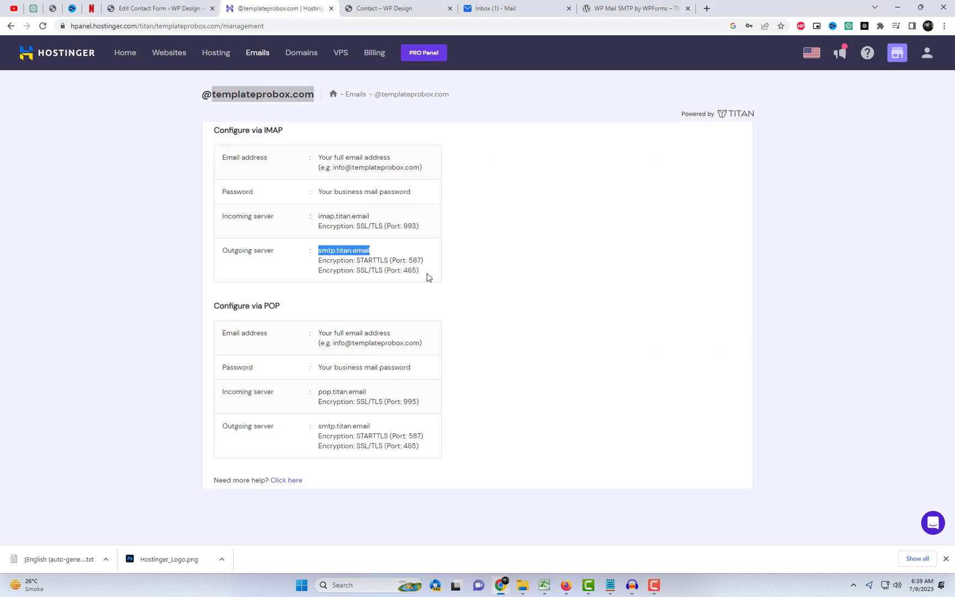
pyautogui.click(468, 289)
pyautogui.moveTo(319, 271); pyautogui.dragTo(419, 272)
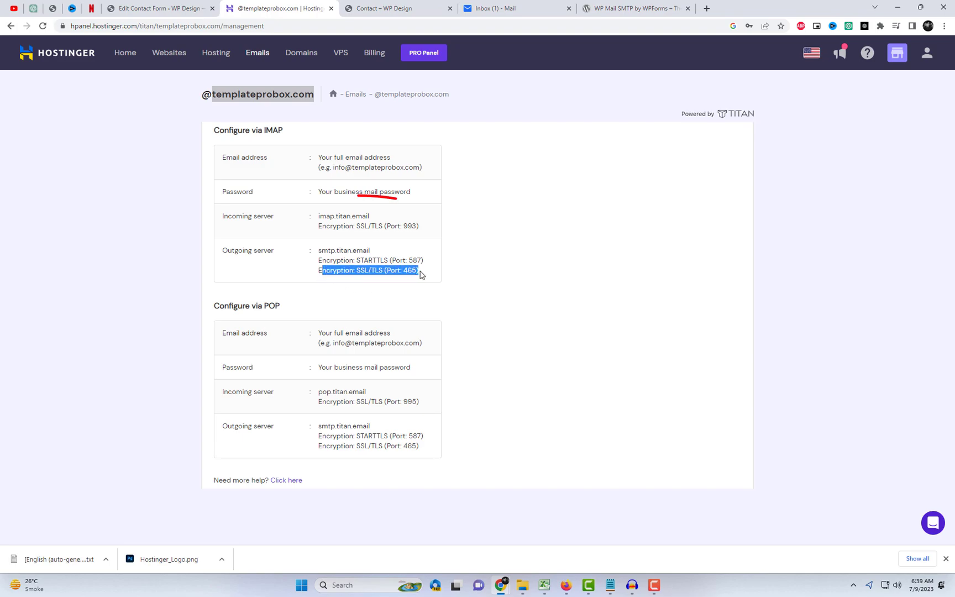
pyautogui.click(541, 300)
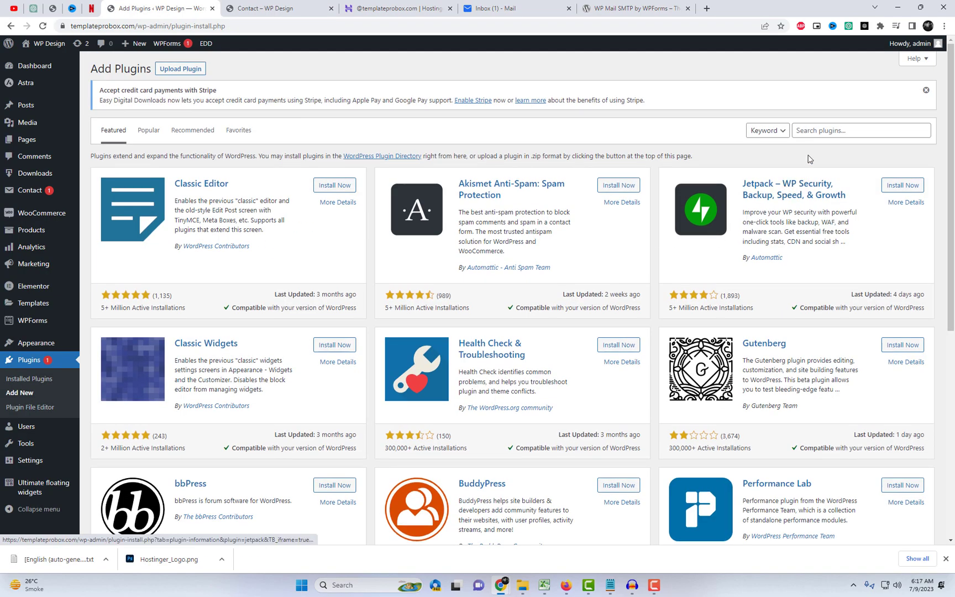
# Step: Search 'WP Mail SMTP', then install and activate WP Mail SMTP by WPForms
pyautogui.click(817, 131)
pyautogui.write('WP Mail SMTP')
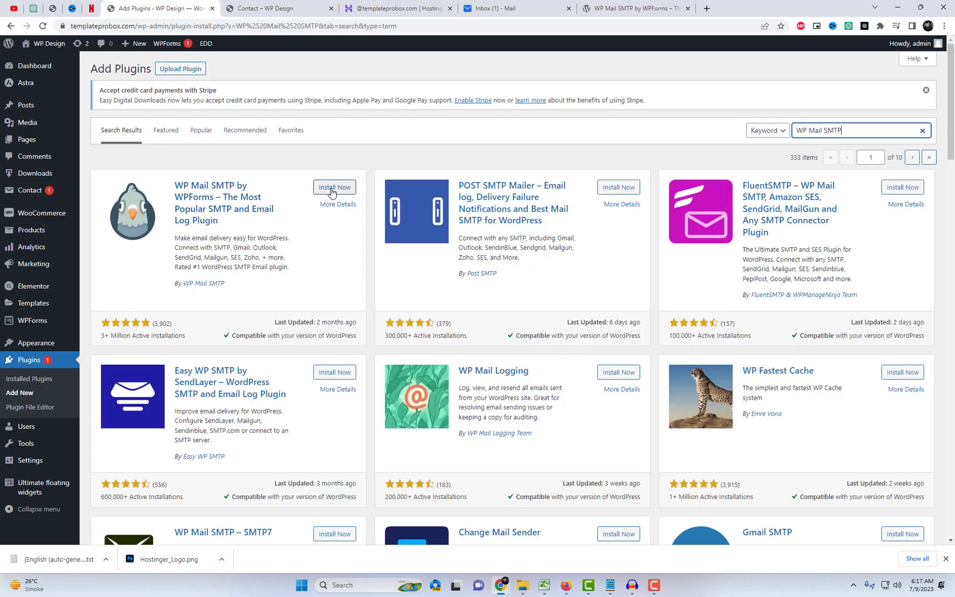
pyautogui.click(332, 188)
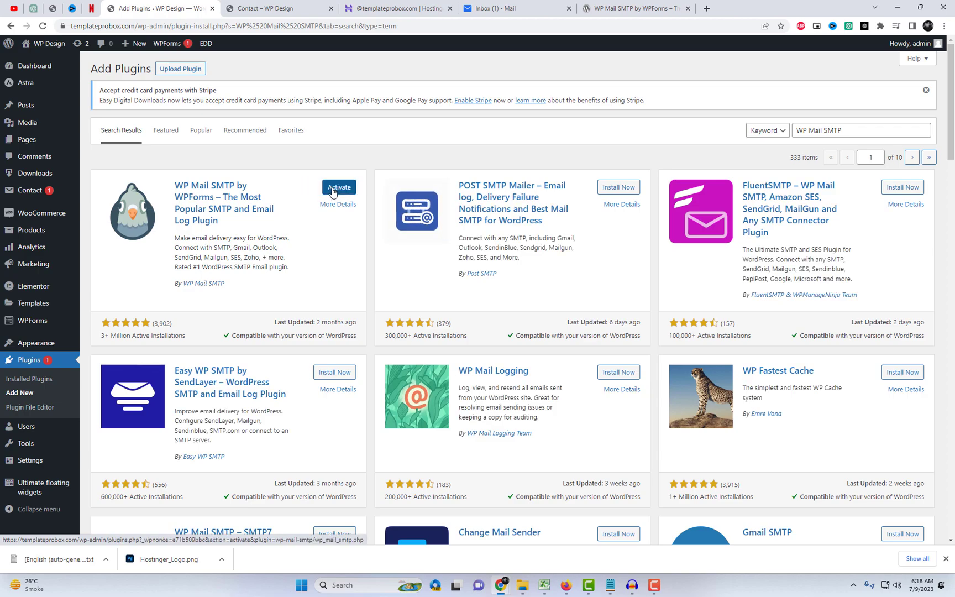
pyautogui.click(335, 188)
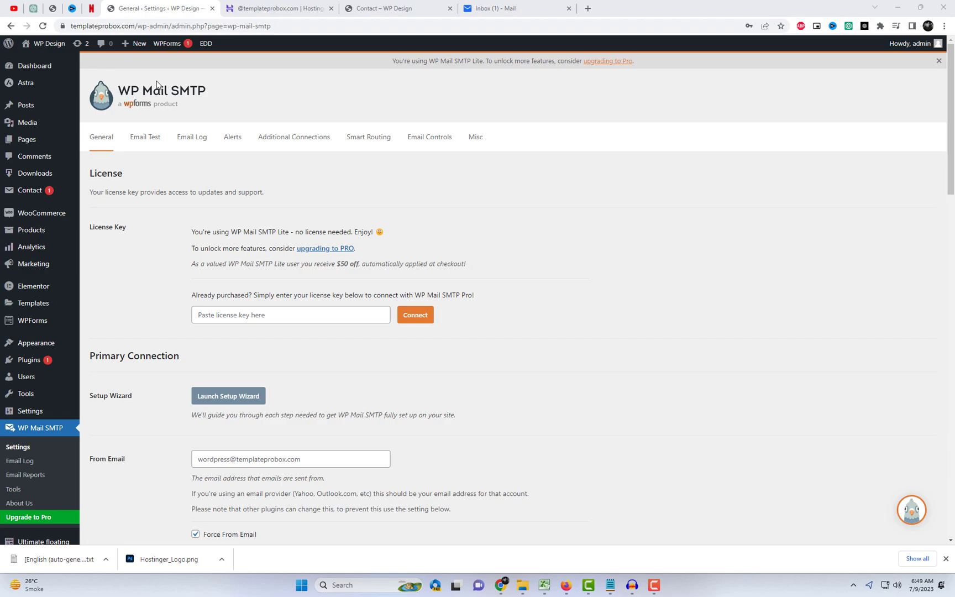
# Step: Set the From Email to the mailbox address and choose Other SMTP as the mailer
pyautogui.scroll(-3, 242, 297)
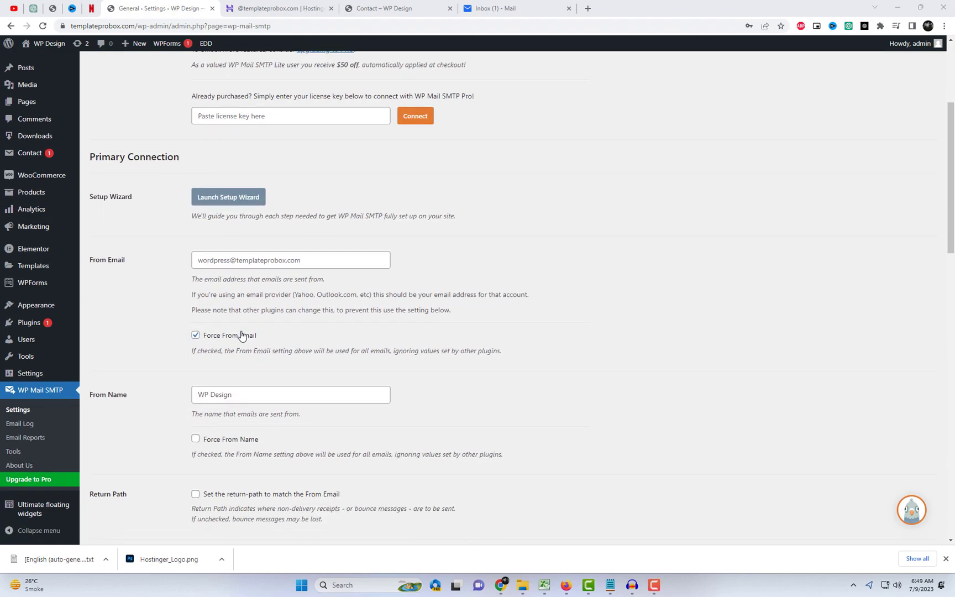
pyautogui.tripleClick(252, 260)
pyautogui.hotkey('ctrl', 'v')
pyautogui.scroll(-6, 265, 335)
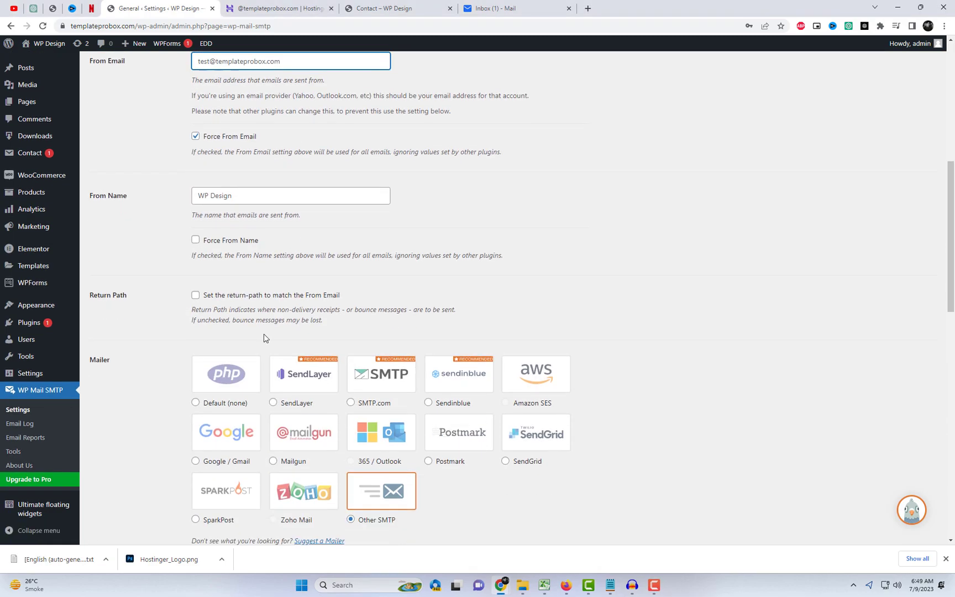
pyautogui.click(381, 393)
pyautogui.click(350, 421)
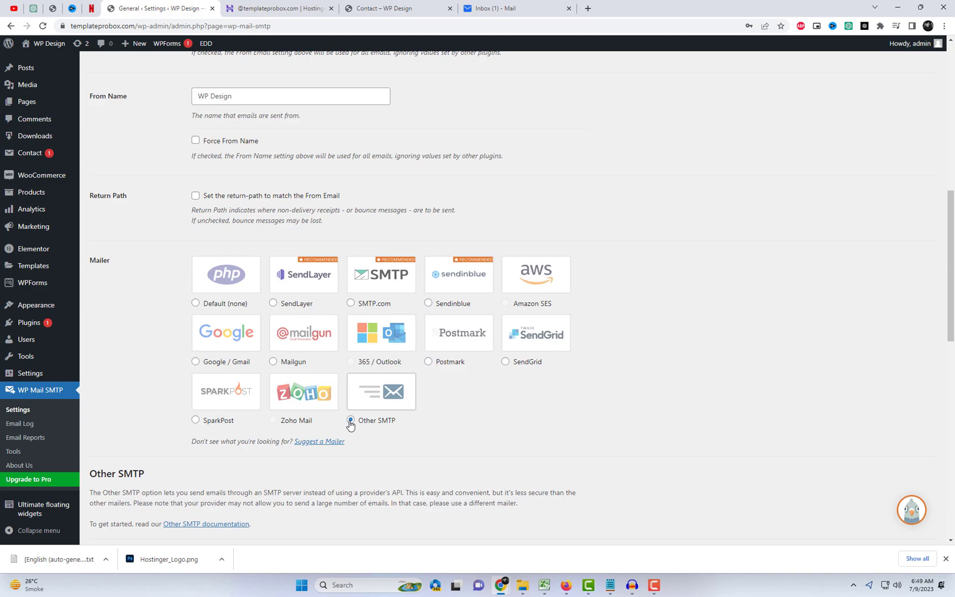
# Step: Set the SMTP Host to smtp.titan.email, copied from hPanel
pyautogui.scroll(-5, 382, 420)
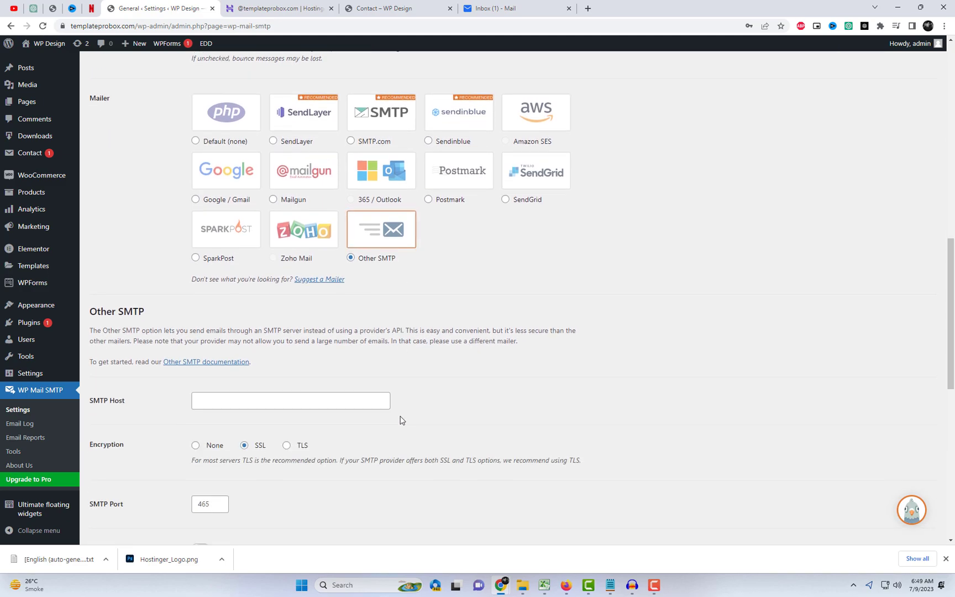
pyautogui.click(225, 264)
pyautogui.click(252, 5)
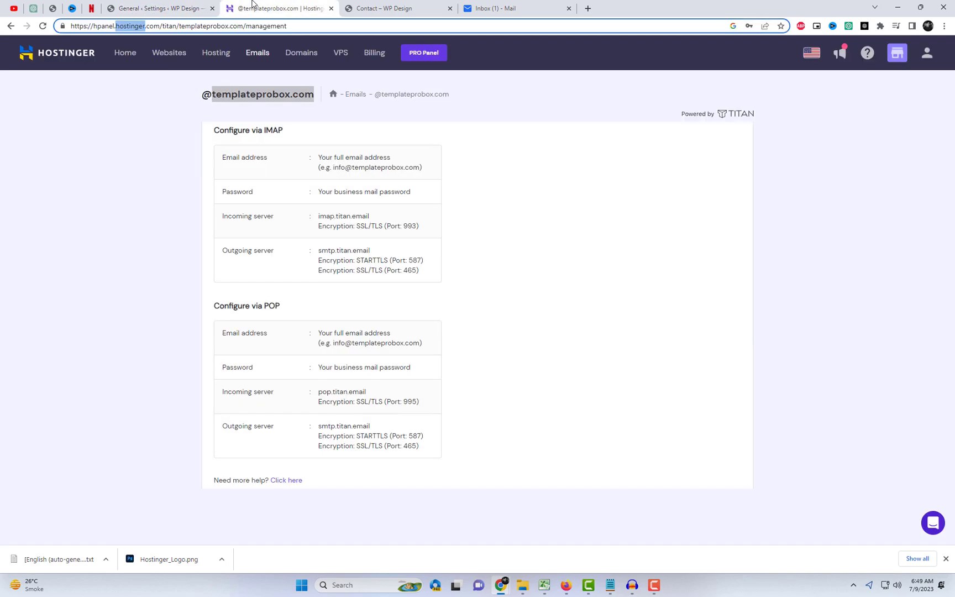
pyautogui.moveTo(320, 251); pyautogui.dragTo(379, 254)
pyautogui.rightClick(368, 251)
pyautogui.click(382, 261)
pyautogui.click(192, 10)
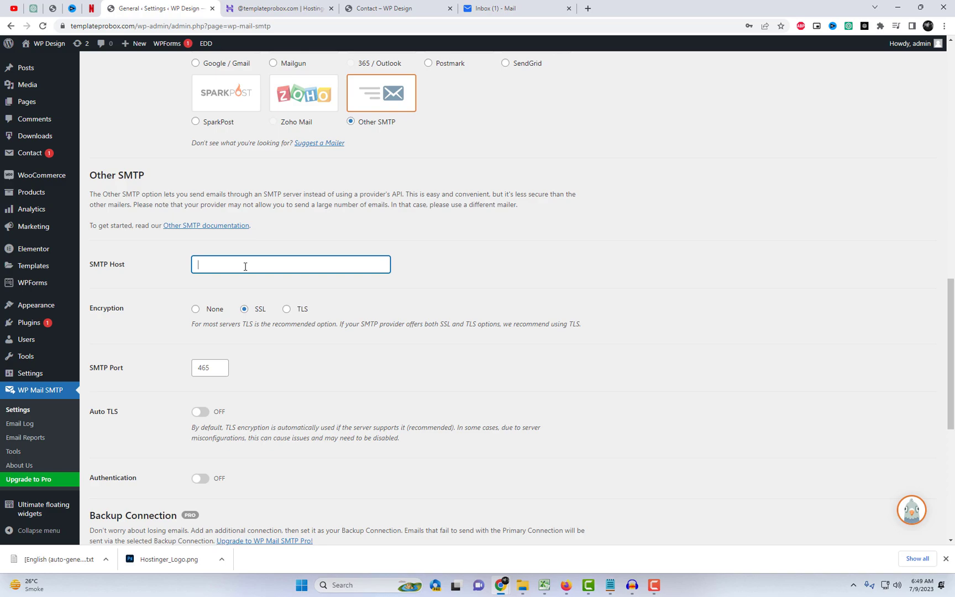
pyautogui.hotkey('ctrl', 'v')
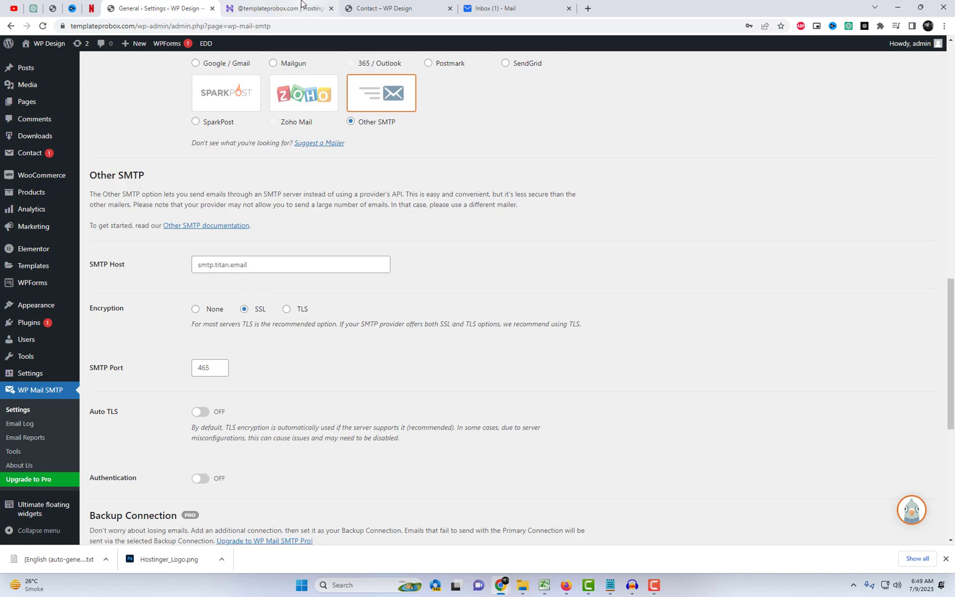
# Step: Set the SMTP Port to 465, copied from hPanel
pyautogui.click(302, 5)
pyautogui.doubleClick(409, 270)
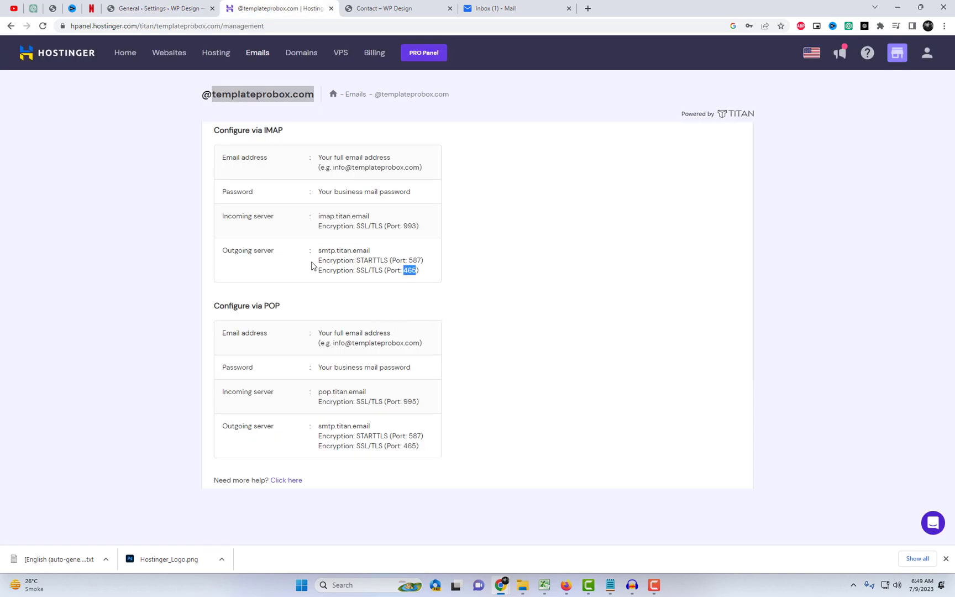
pyautogui.click(154, 8)
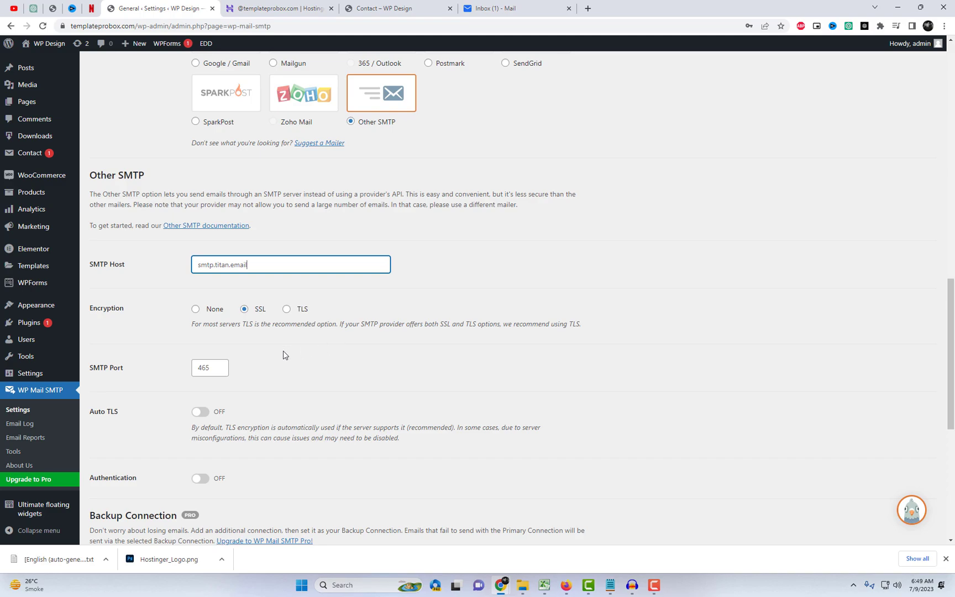
pyautogui.doubleClick(213, 367)
pyautogui.hotkey('ctrl', 'v')
# Step: Turn on SMTP authentication
pyautogui.scroll(-5, 252, 387)
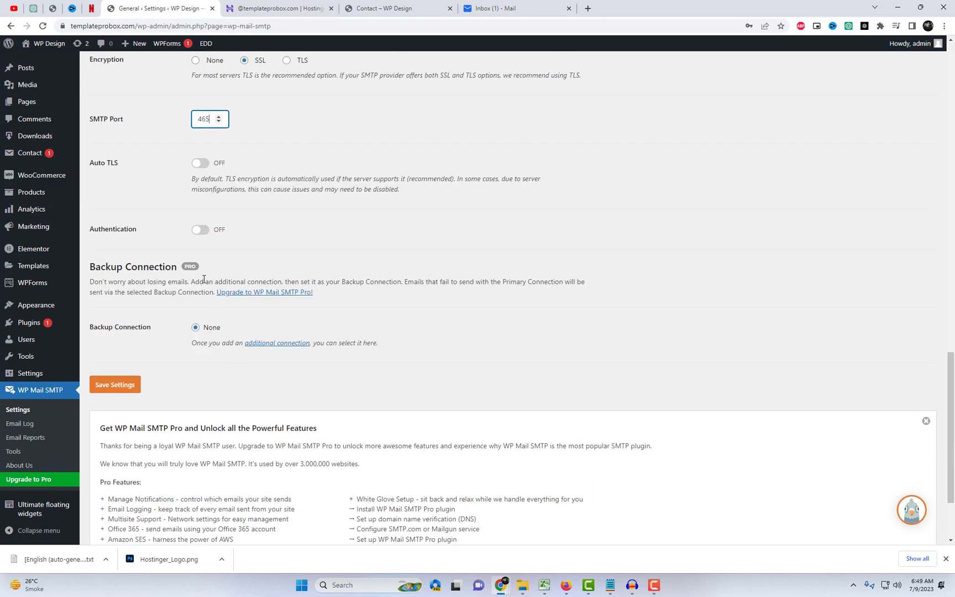
pyautogui.click(213, 232)
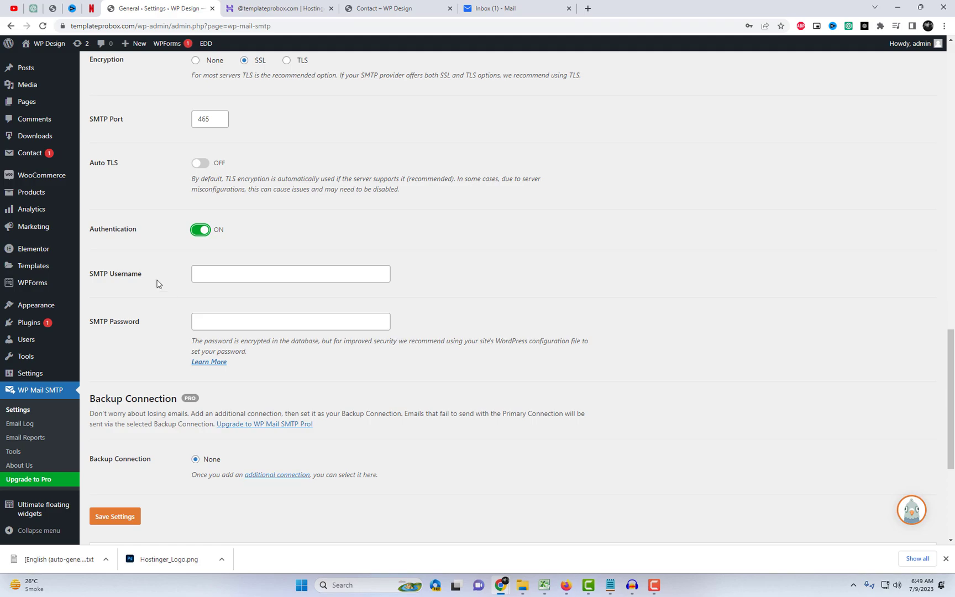
pyautogui.moveTo(145, 277); pyautogui.dragTo(88, 277)
pyautogui.tripleClick(89, 277)
pyautogui.click(89, 278)
pyautogui.scroll(20, 344, 335)
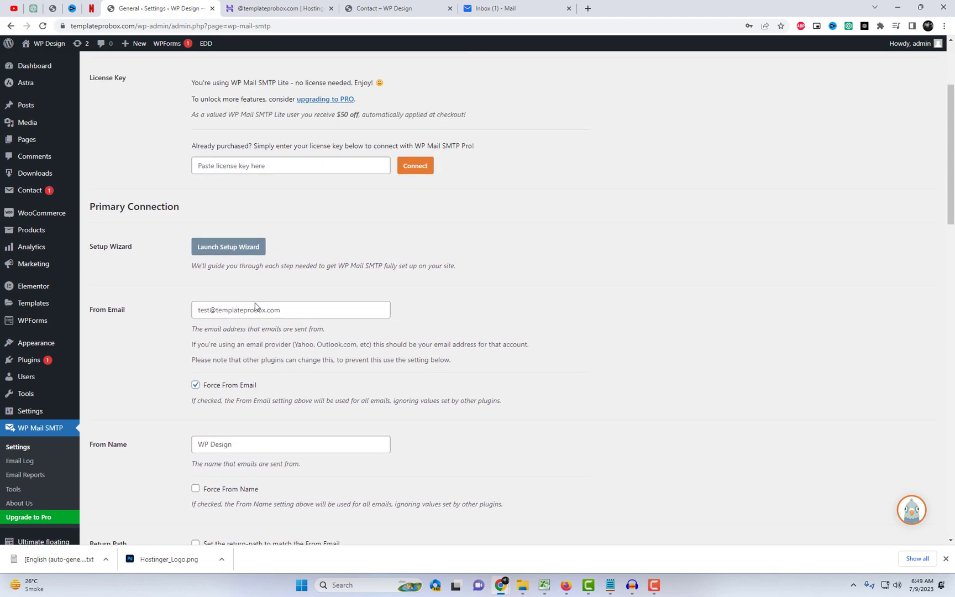
pyautogui.scroll(1, 255, 304)
# Step: Enter the mailbox address as SMTP username and the mailbox password
pyautogui.tripleClick(257, 359)
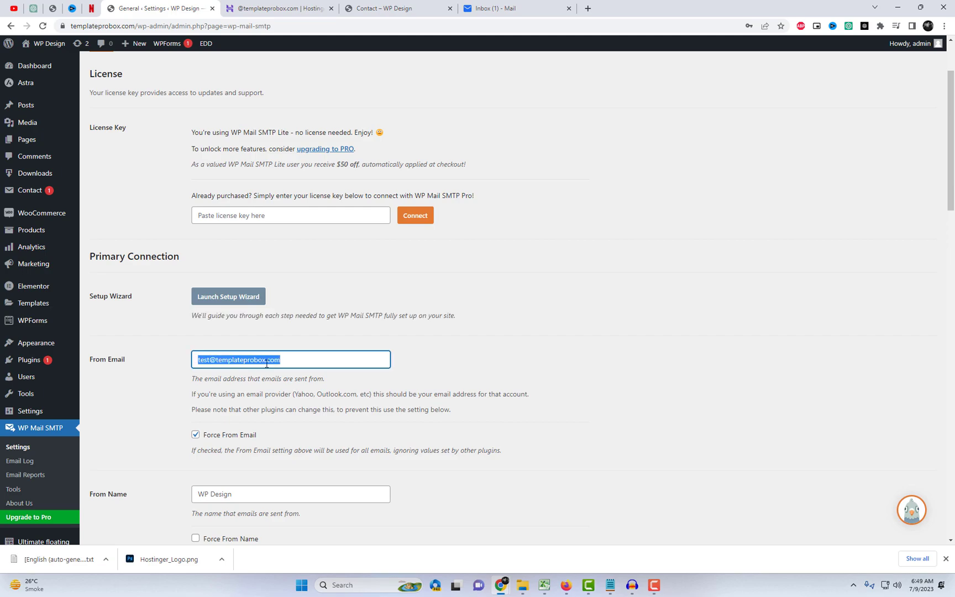
pyautogui.scroll(-15, 458, 440)
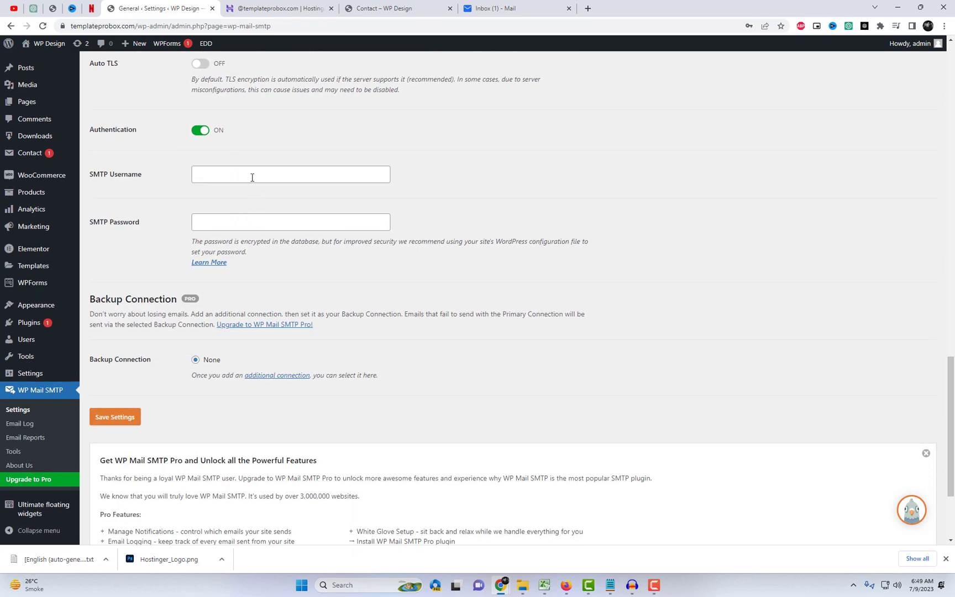
pyautogui.click(253, 177)
pyautogui.hotkey('ctrl', 'v')
pyautogui.click(231, 224)
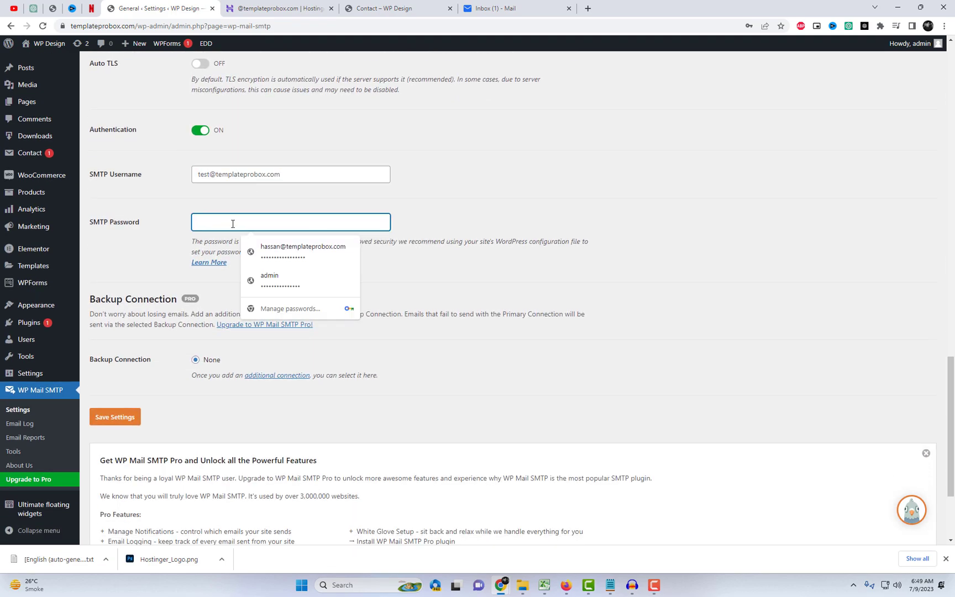
pyautogui.write('••')
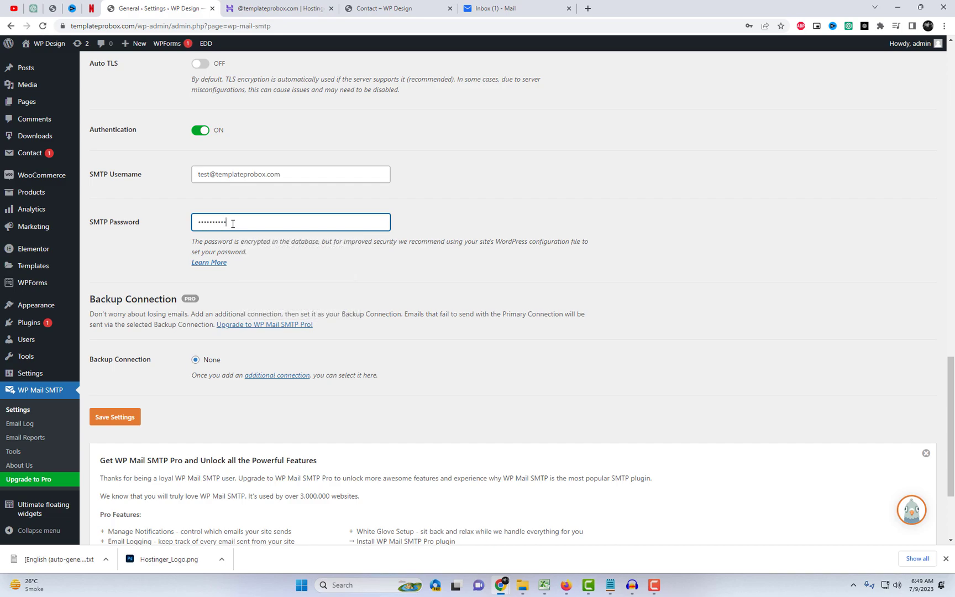
pyautogui.click(356, 292)
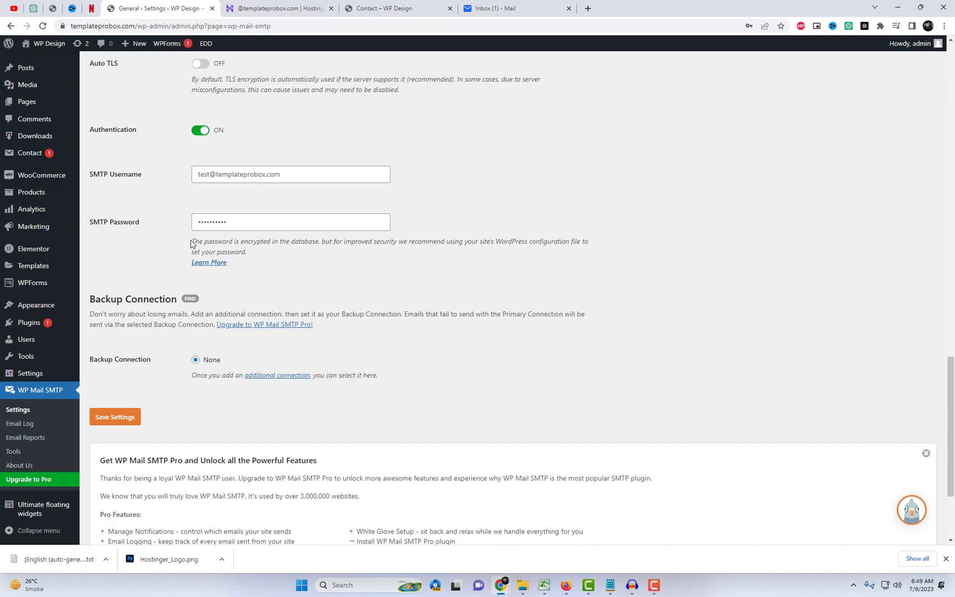
pyautogui.moveTo(192, 244); pyautogui.dragTo(279, 257)
pyautogui.click(463, 264)
# Step: Save the WP Mail SMTP settings
pyautogui.click(121, 424)
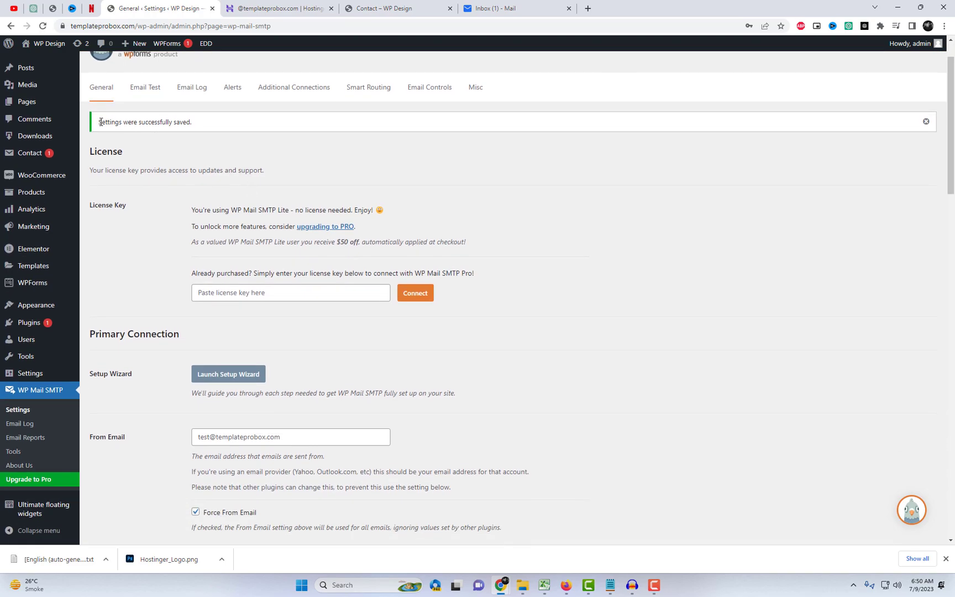
pyautogui.moveTo(100, 123); pyautogui.dragTo(201, 124)
pyautogui.click(245, 138)
# Step: Send a test email from the Email Test page and check the Titan inbox
pyautogui.click(146, 101)
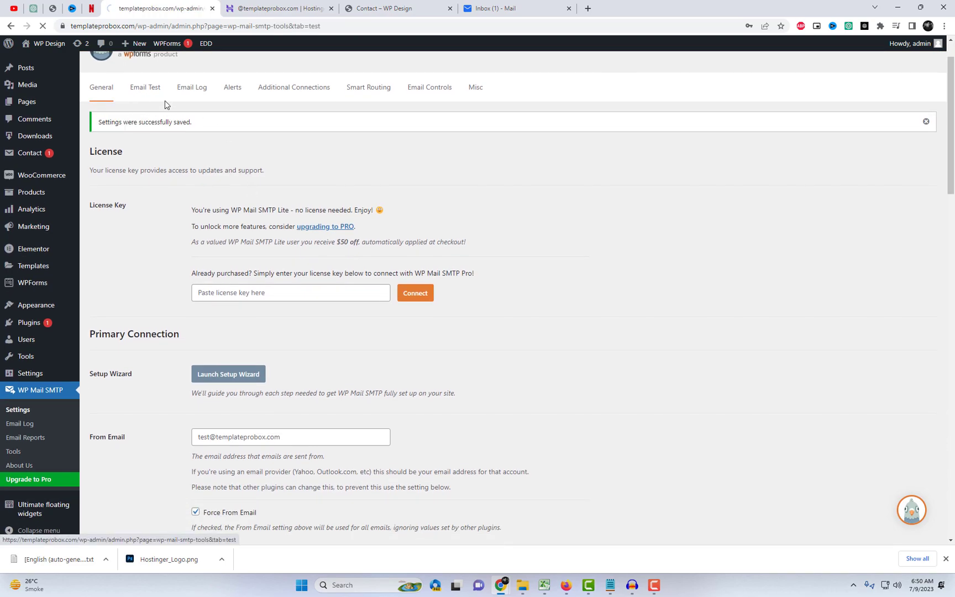
pyautogui.doubleClick(262, 213)
pyautogui.click(281, 215)
pyautogui.click(121, 338)
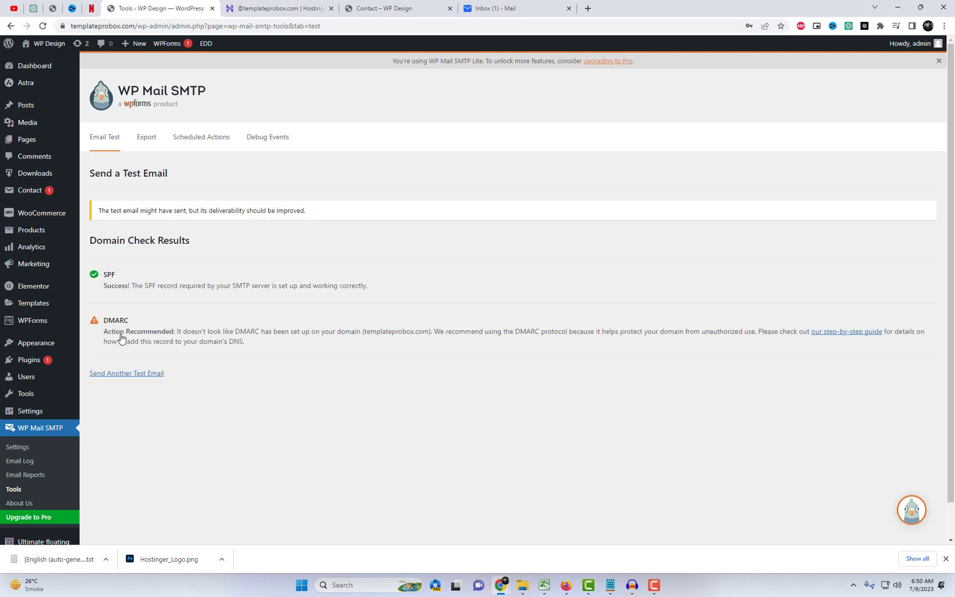
pyautogui.click(540, 7)
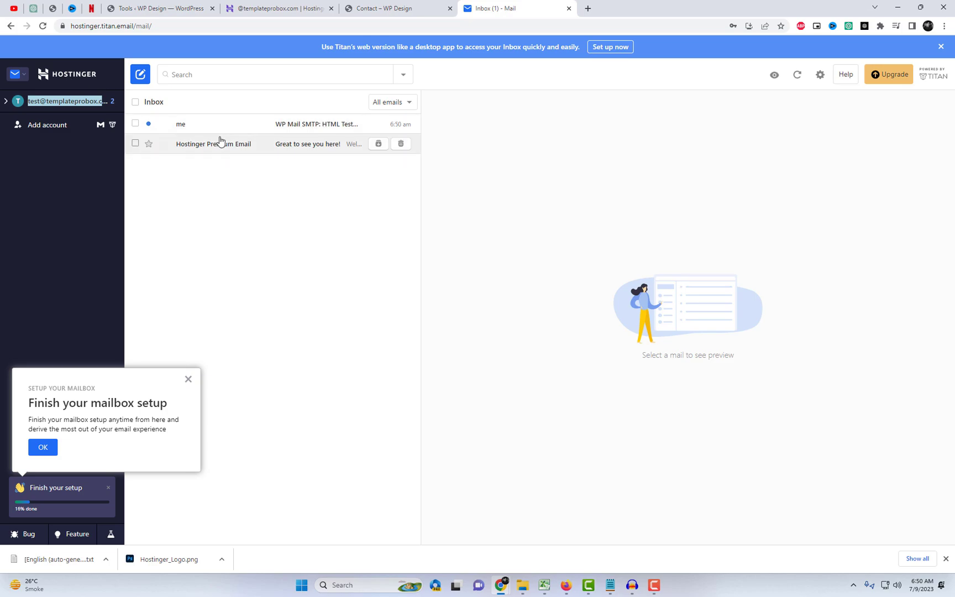
# Step: Open the WP Mail SMTP test email and verify its 'test email was sent successfully' line
pyautogui.click(210, 128)
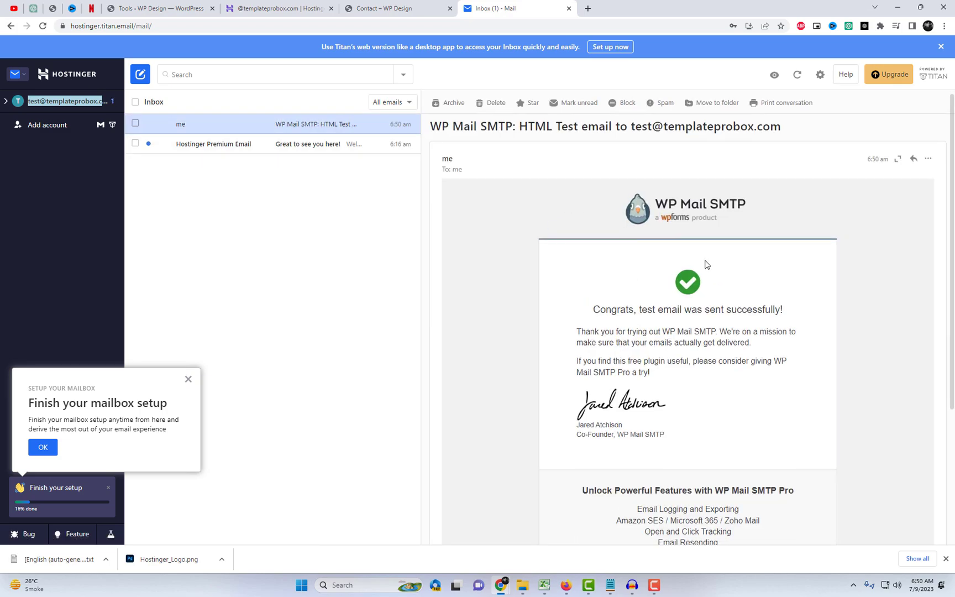
pyautogui.scroll(-2, 706, 264)
pyautogui.moveTo(595, 212); pyautogui.dragTo(851, 252)
pyautogui.click(851, 252)
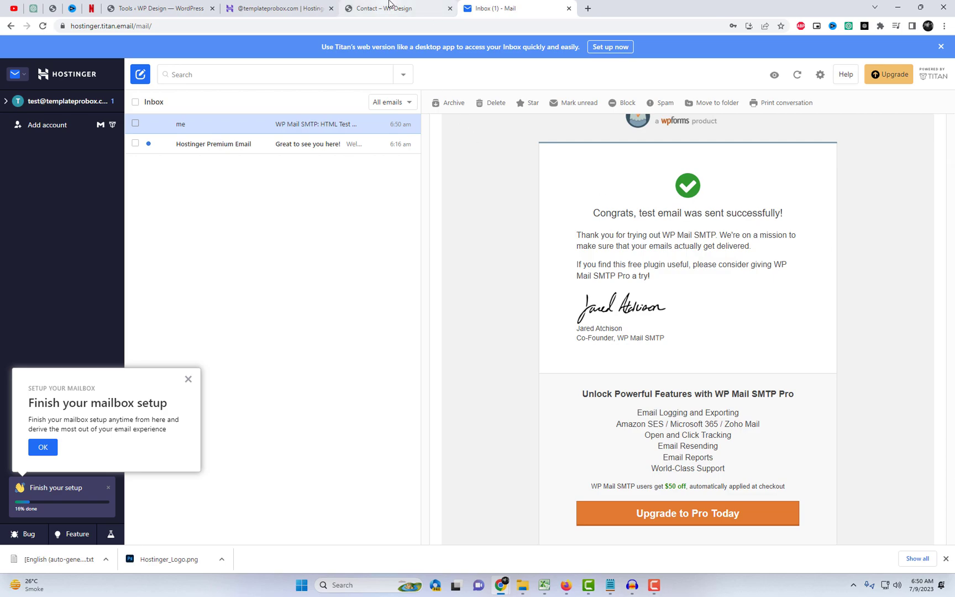
# Step: Check that Form one's Mail To address is the test mailbox, and save the form
pyautogui.click(155, 8)
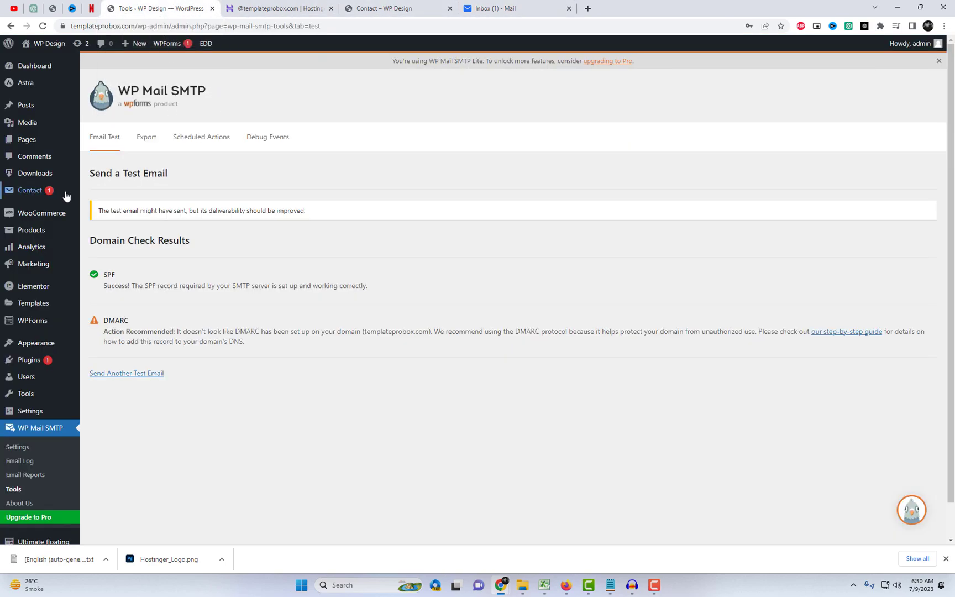
pyautogui.moveTo(64, 195)
pyautogui.click(108, 194)
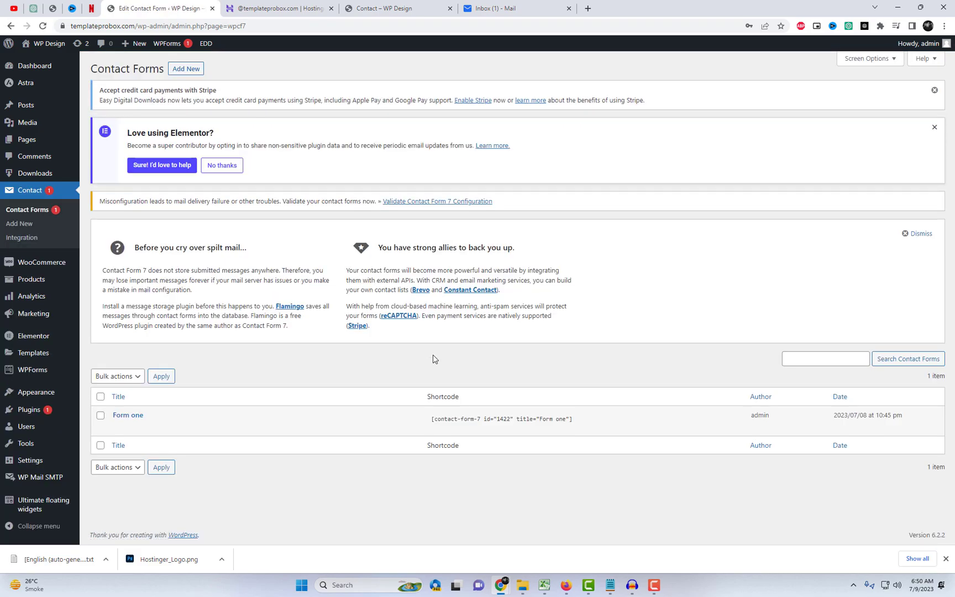
pyautogui.click(118, 427)
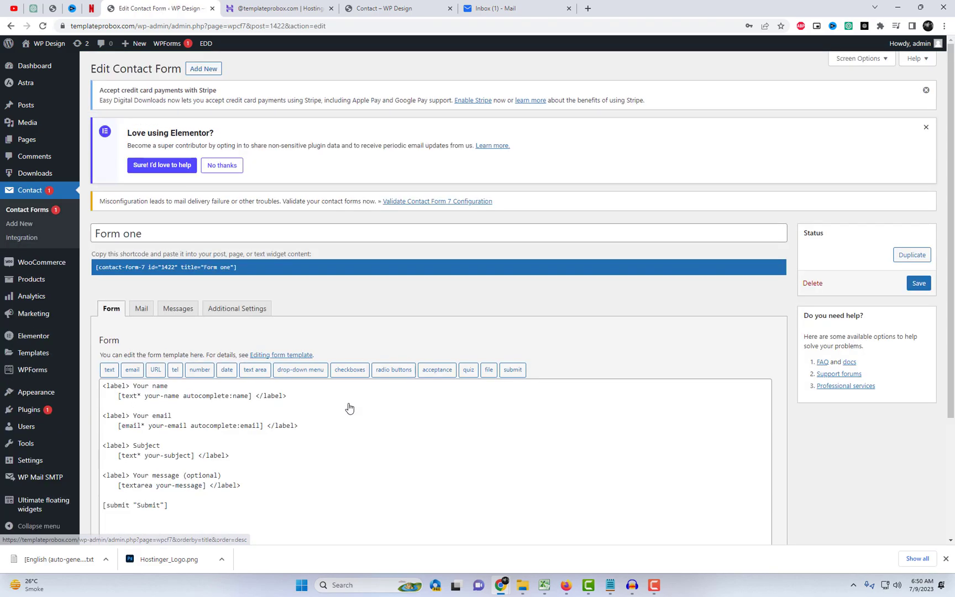
pyautogui.scroll(-3, 350, 408)
pyautogui.click(141, 160)
pyautogui.click(215, 253)
pyautogui.tripleClick(215, 253)
pyautogui.click(256, 254)
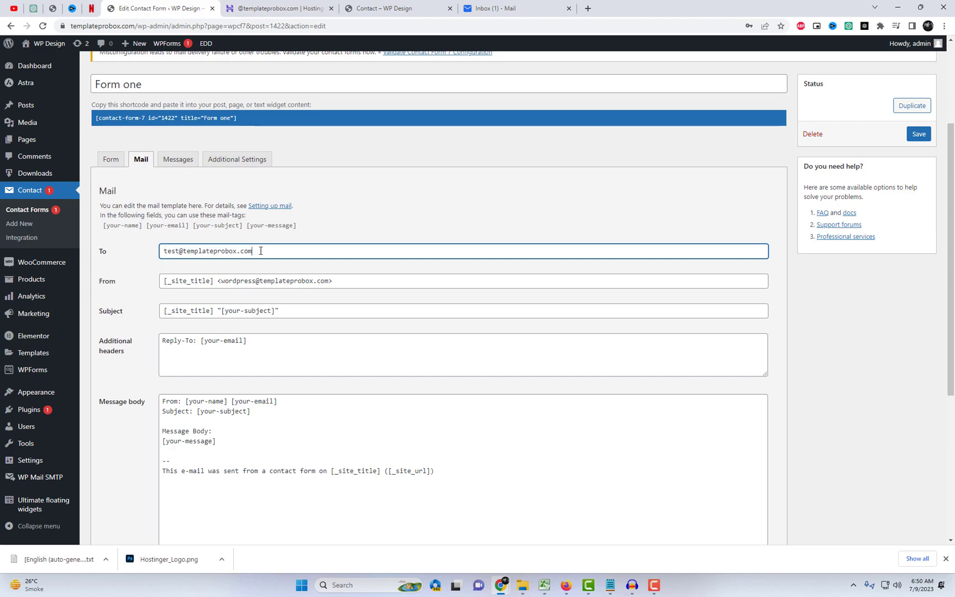
pyautogui.moveTo(256, 251); pyautogui.dragTo(153, 256)
pyautogui.click(920, 134)
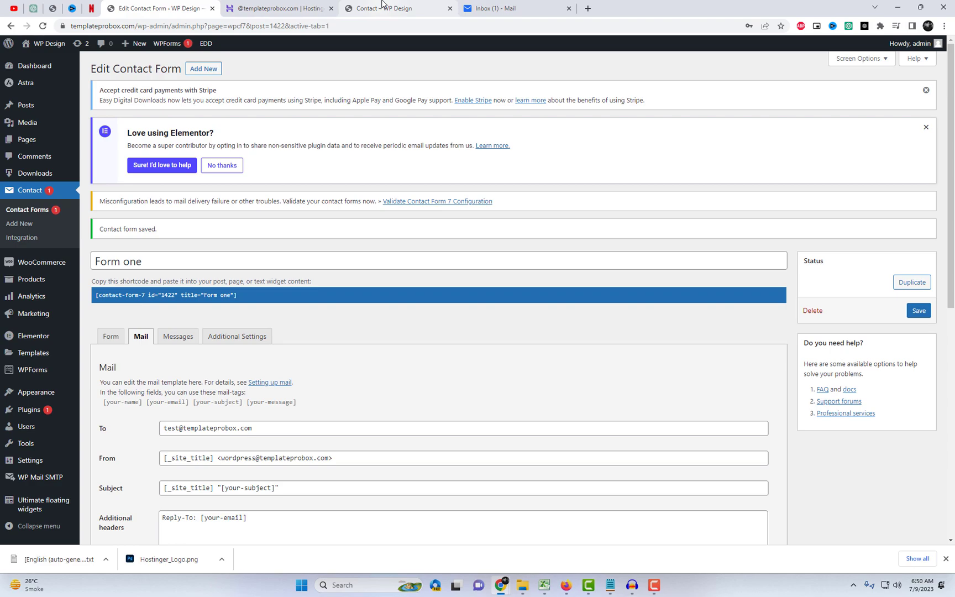
# Step: Reload the site's Contact page and scroll down to the form
pyautogui.click(381, 7)
pyautogui.rightClick(800, 161)
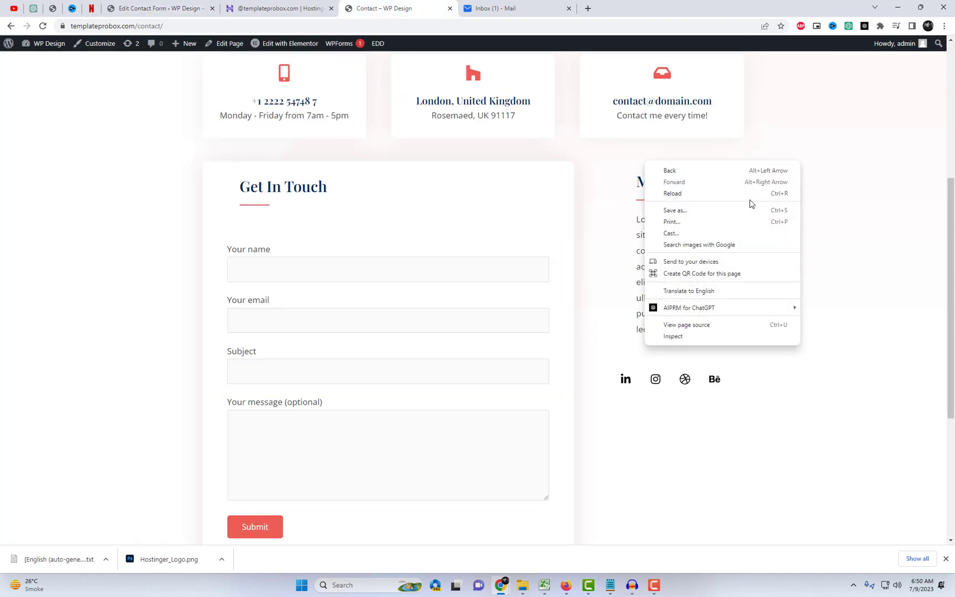
pyautogui.click(751, 196)
pyautogui.scroll(-3, 747, 244)
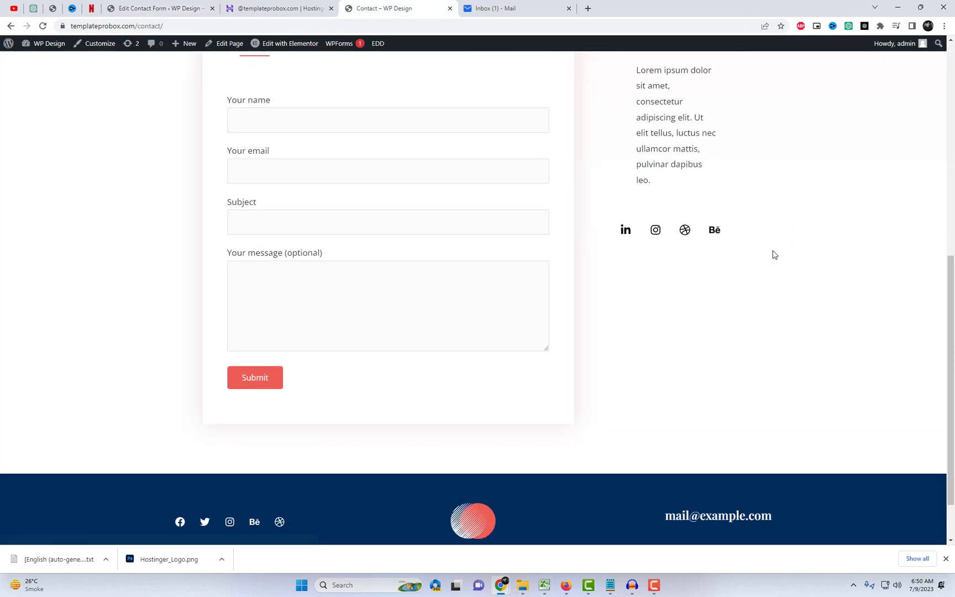
# Step: Fill the form with name abc, the saved email, subject Hello and 'this is test message......'
pyautogui.click(347, 127)
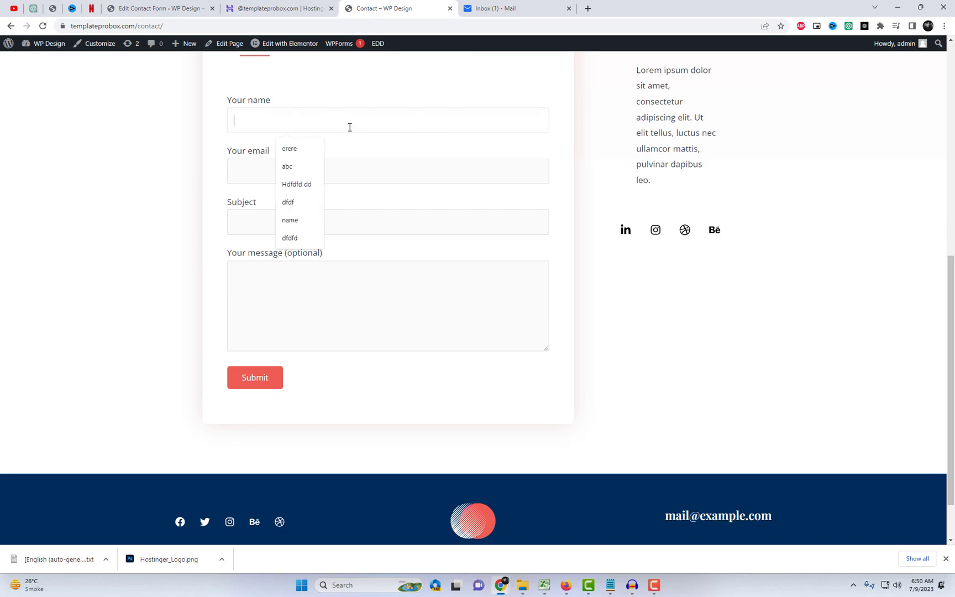
pyautogui.write('abc')
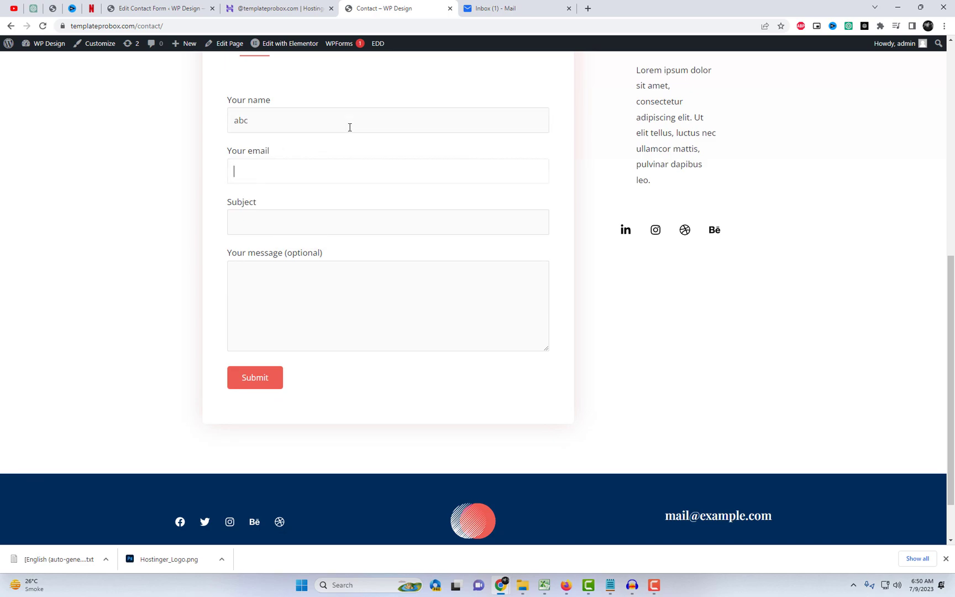
pyautogui.press('Tab')
pyautogui.write('sh')
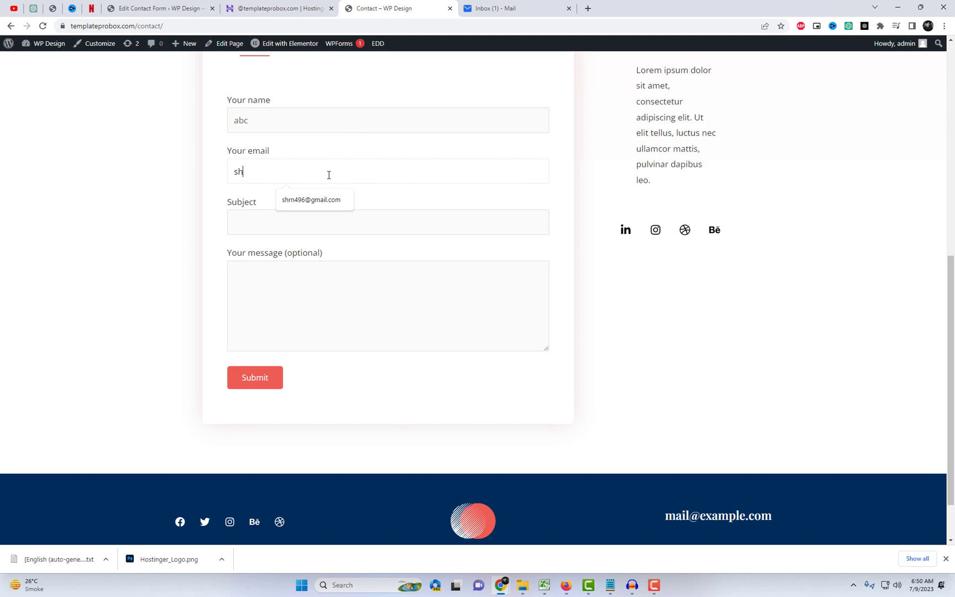
pyautogui.click(305, 205)
pyautogui.click(289, 221)
pyautogui.write('Hello')
pyautogui.click(308, 276)
pyautogui.write('this is')
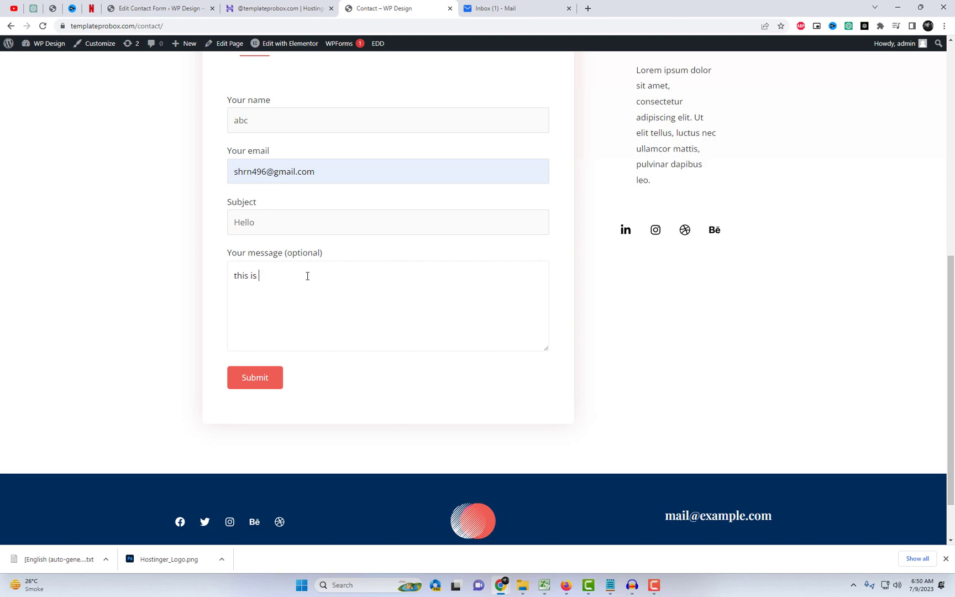
pyautogui.write(' test message......')
# Step: Submit the form and confirm the 'Thank you for getting in touch!' message
pyautogui.click(247, 379)
pyautogui.scroll(3, 630, 147)
pyautogui.scroll(3, 280, 284)
pyautogui.scroll(-8, 407, 279)
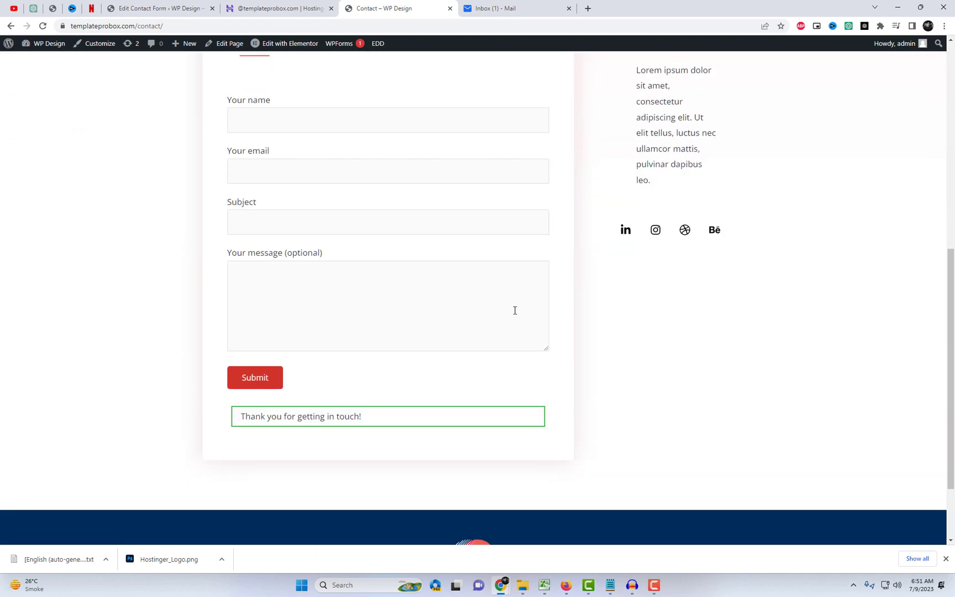
pyautogui.tripleClick(291, 368)
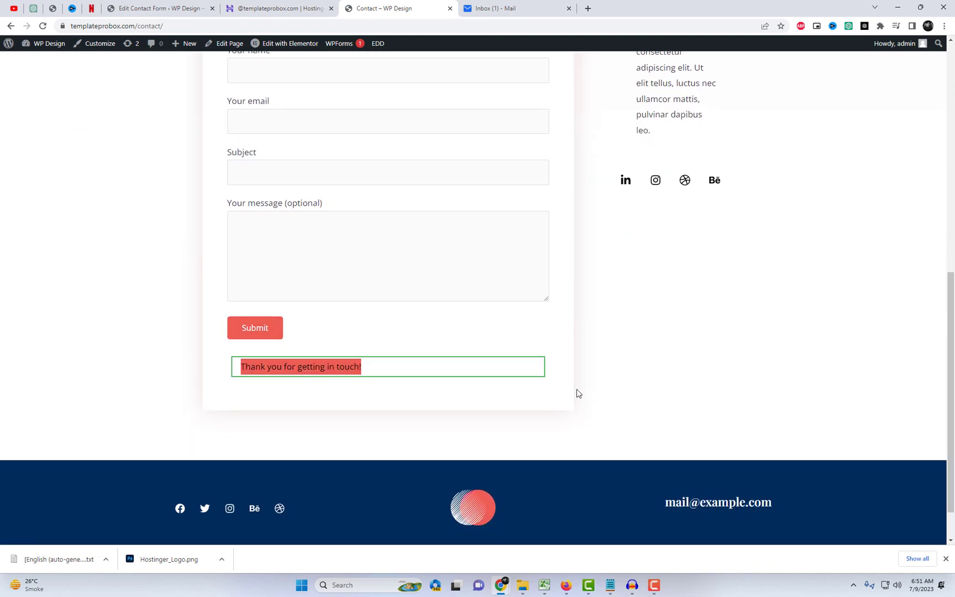
# Step: Open the WP Design "Hello" email in the Titan inbox and highlight its test message body
pyautogui.click(539, 5)
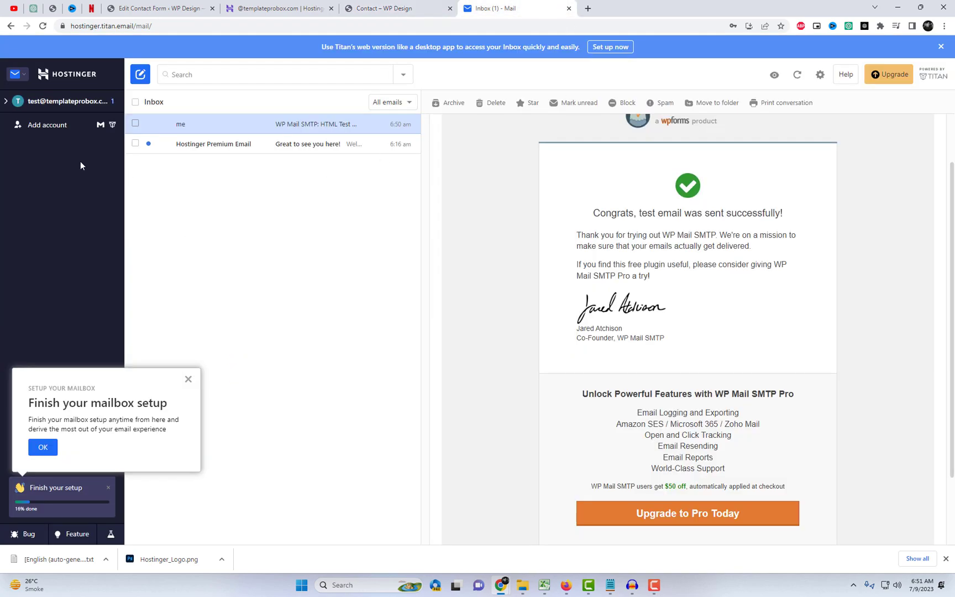
pyautogui.click(200, 130)
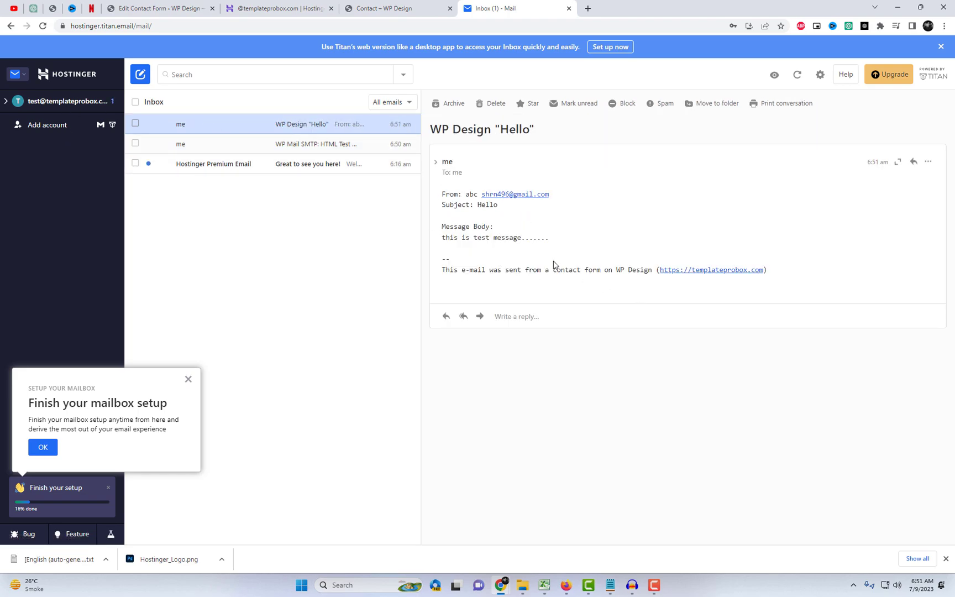
pyautogui.moveTo(443, 240); pyautogui.dragTo(592, 245)
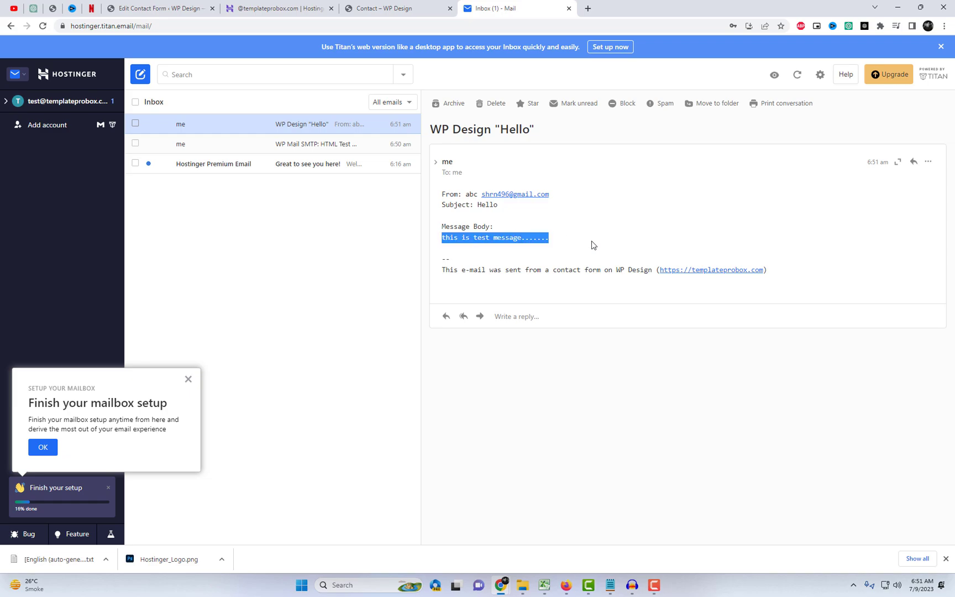
pyautogui.click(514, 237)
pyautogui.tripleClick(514, 237)
# Step: From the Contact page, go to the WP Design home page via the site logo and scroll down
pyautogui.click(387, 8)
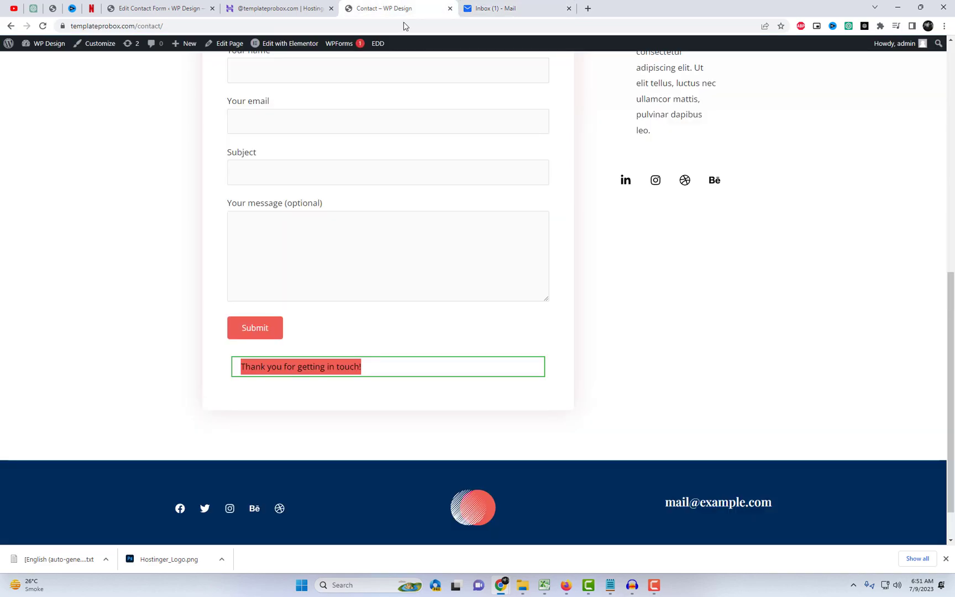
pyautogui.scroll(5, 475, 122)
pyautogui.scroll(-2, 476, 123)
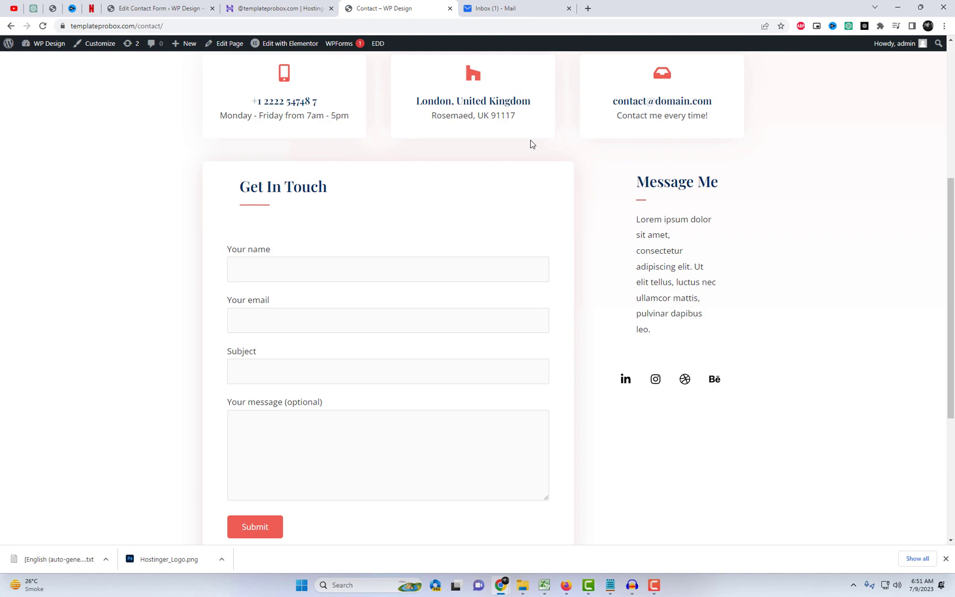
pyautogui.scroll(5, 531, 144)
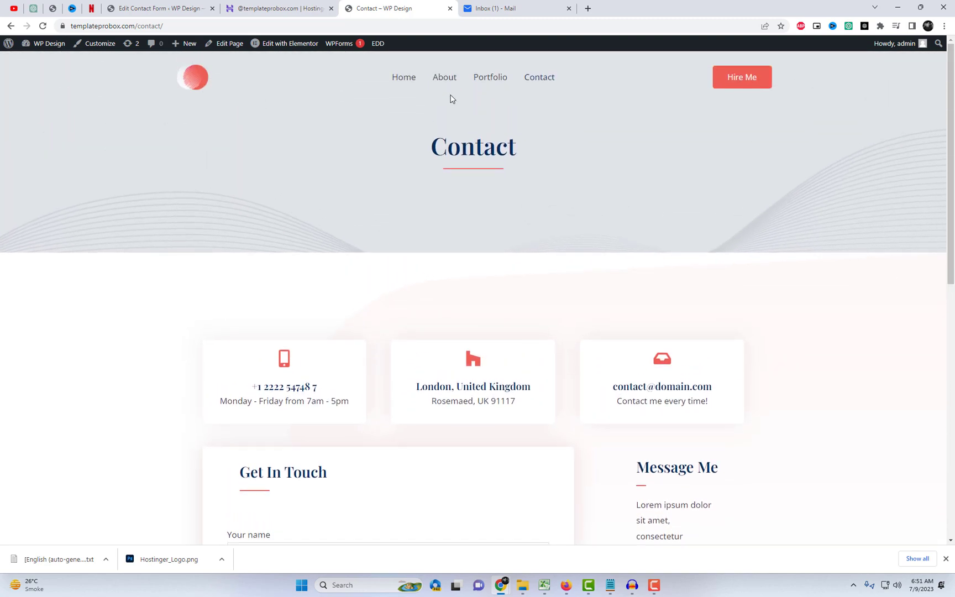
pyautogui.click(192, 87)
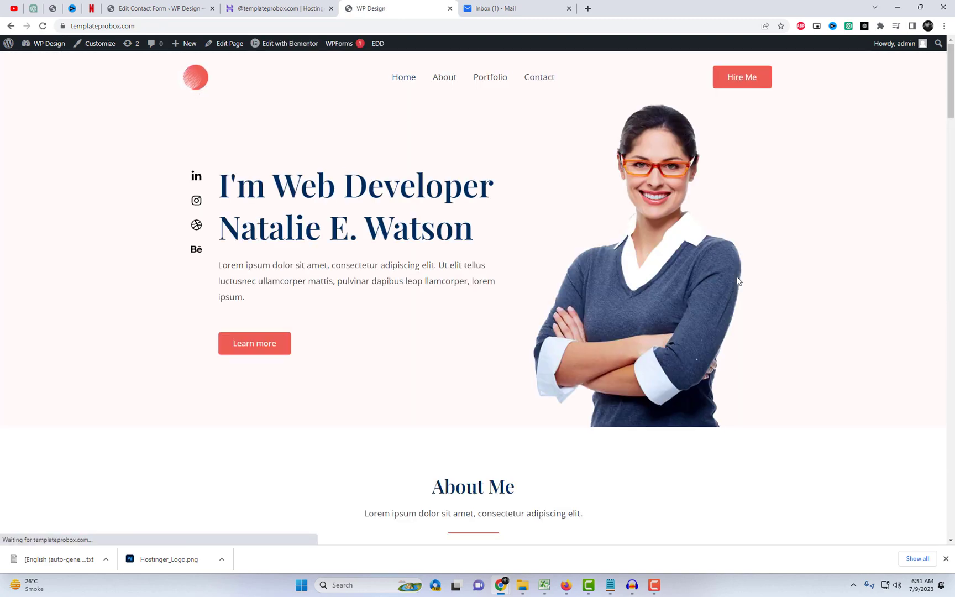
pyautogui.scroll(-6, 721, 279)
pyautogui.scroll(-10, 740, 282)
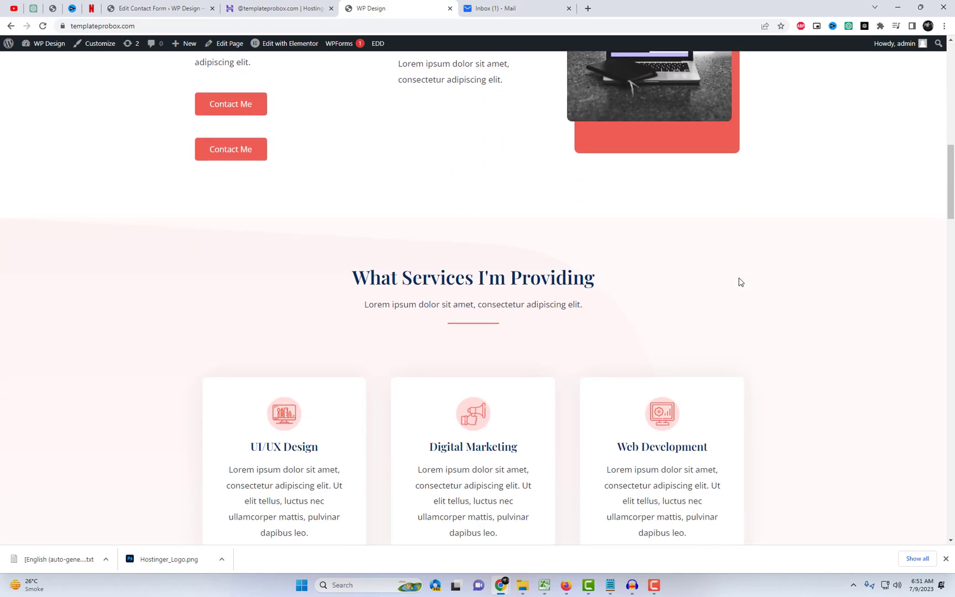